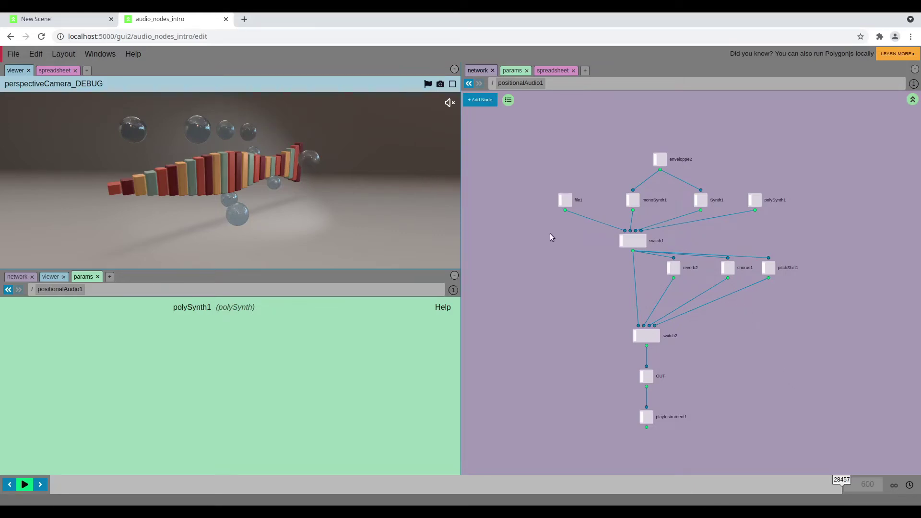
- Inspect the file, synth and reverb nodes in the audio_nodes_intro example network
click(566, 200)
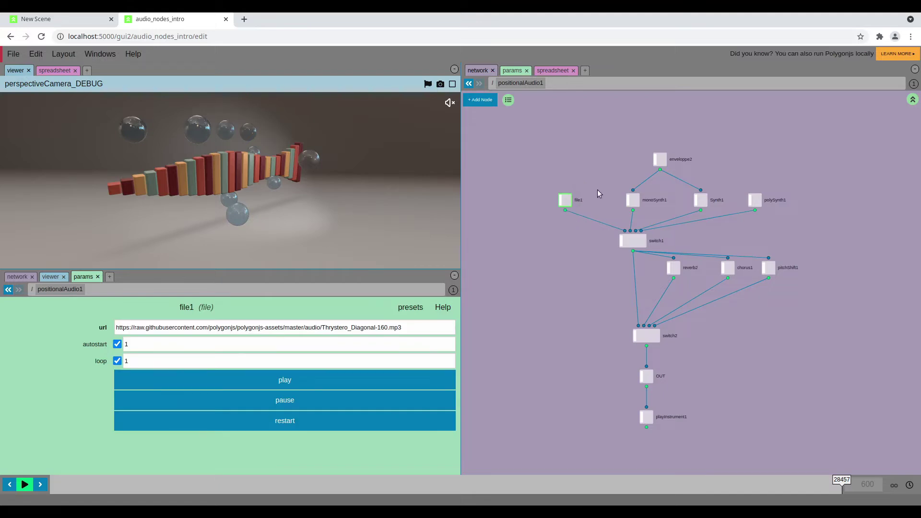
drag(647, 206, 777, 214)
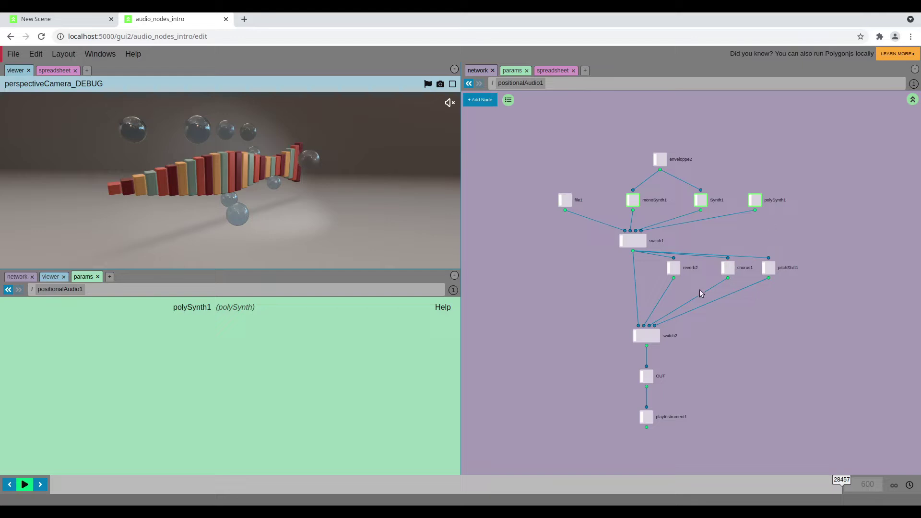
click(669, 271)
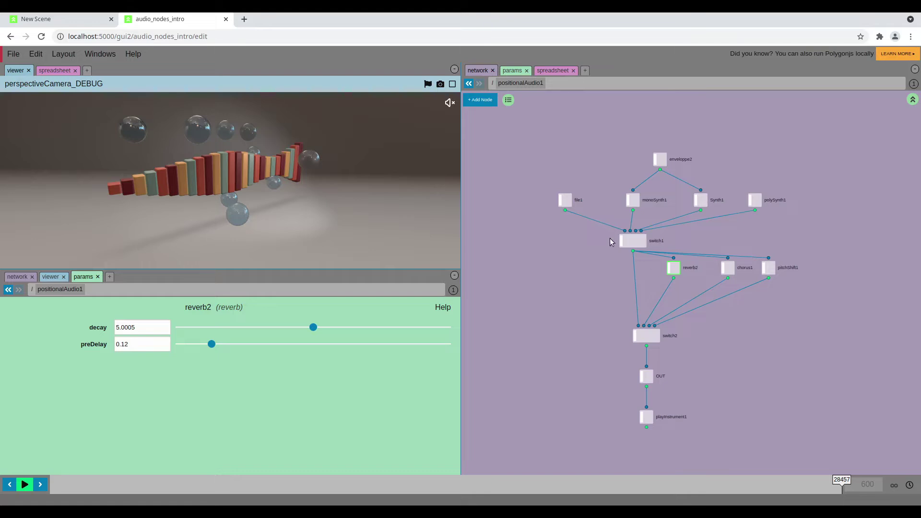
- Switch to the New Scene browser tab and add a positionalAudio node at the scene's root level
click(81, 22)
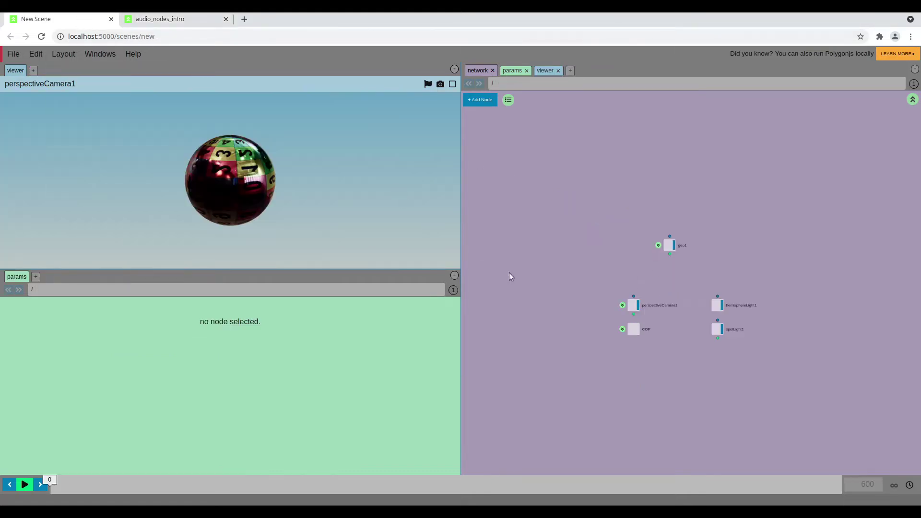
key(Tab)
text(po)
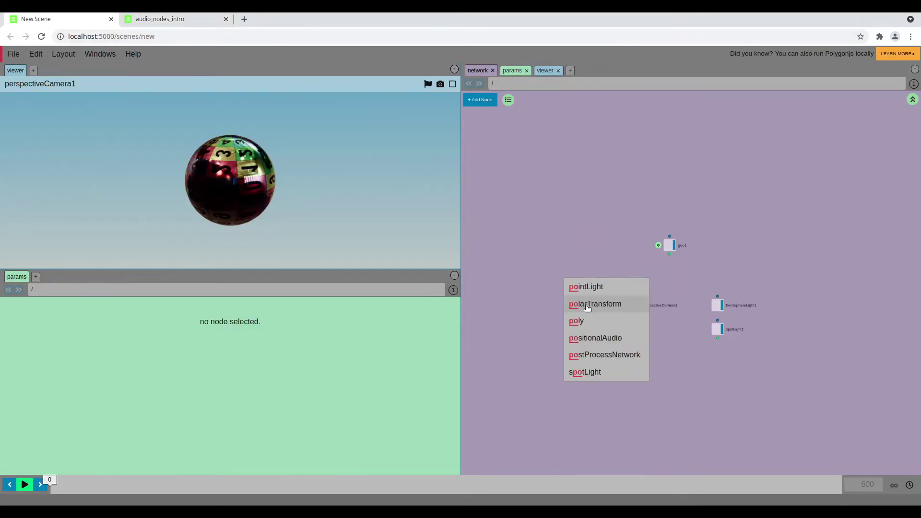
click(596, 339)
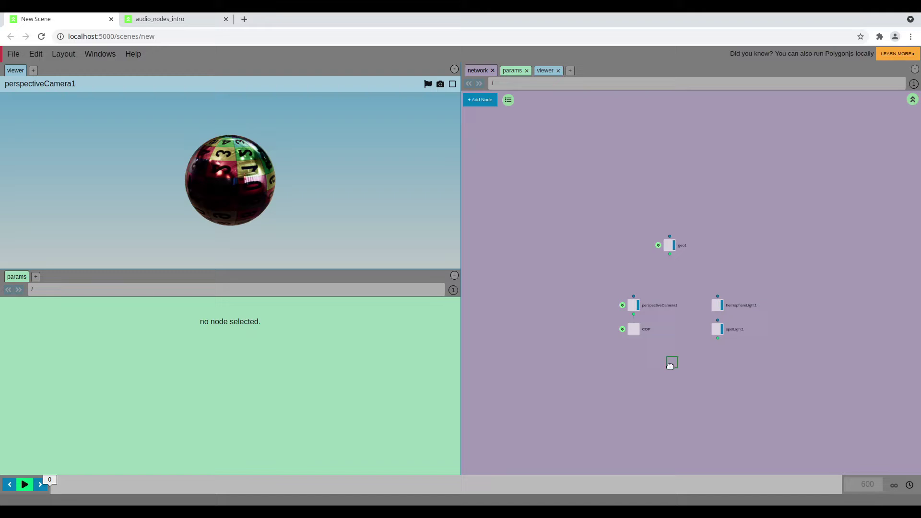
click(670, 366)
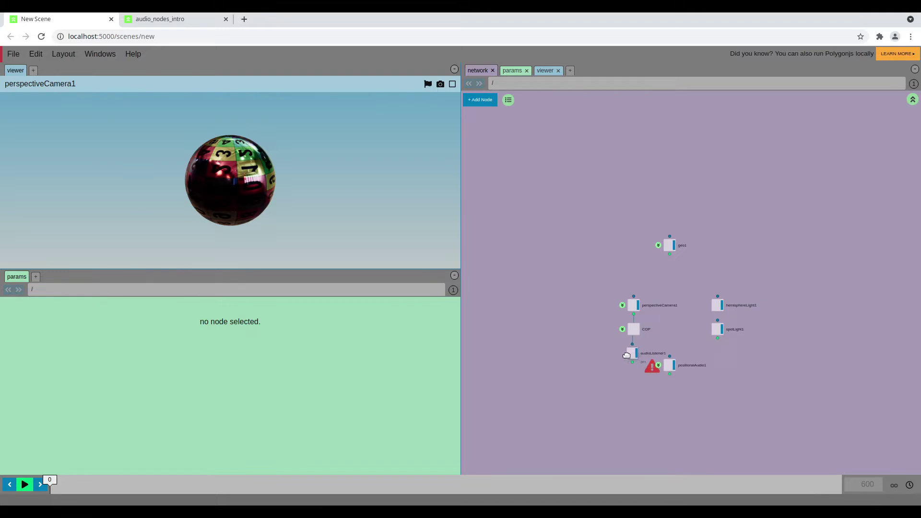
- Move the audioListener node away from COP and place the positionalAudio node directly beneath geo1
drag(634, 354, 586, 354)
click(673, 364)
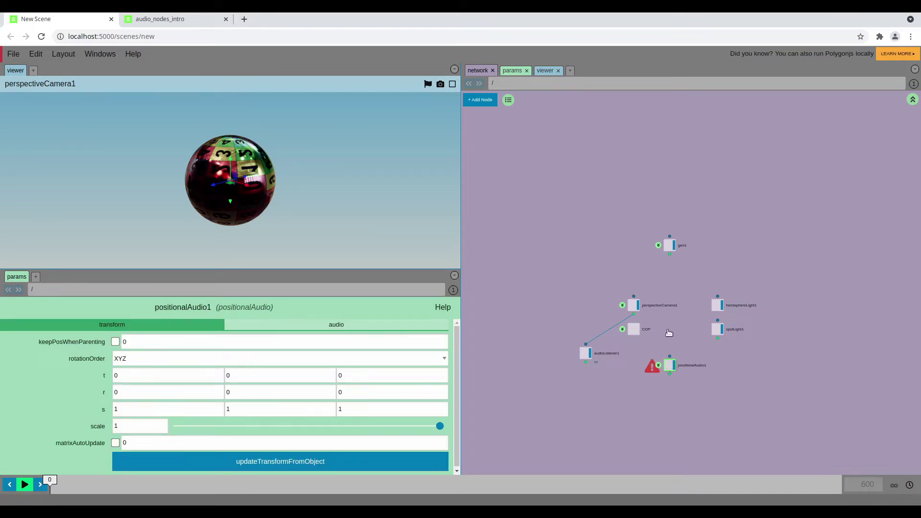
drag(669, 332, 661, 286)
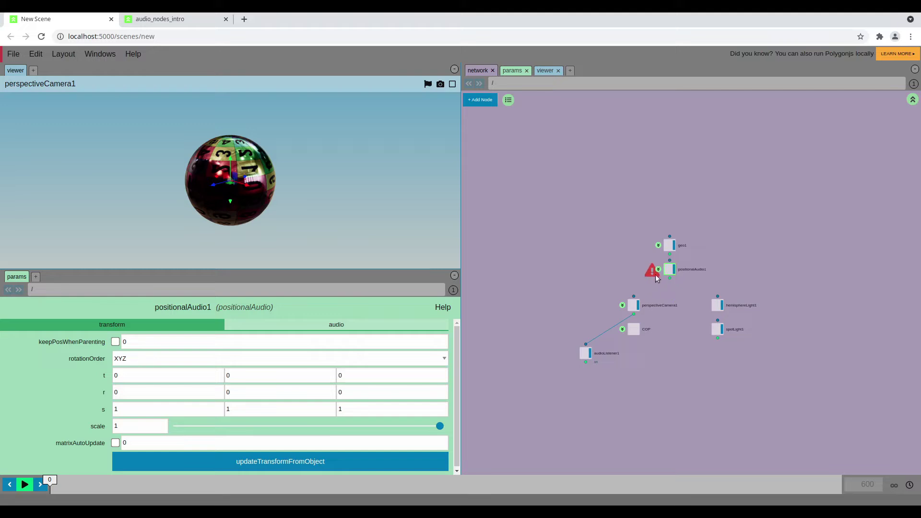
- Check the error on the positionalAudio node and open the file node referenced by its audioNode parameter
mouse_move(668, 269)
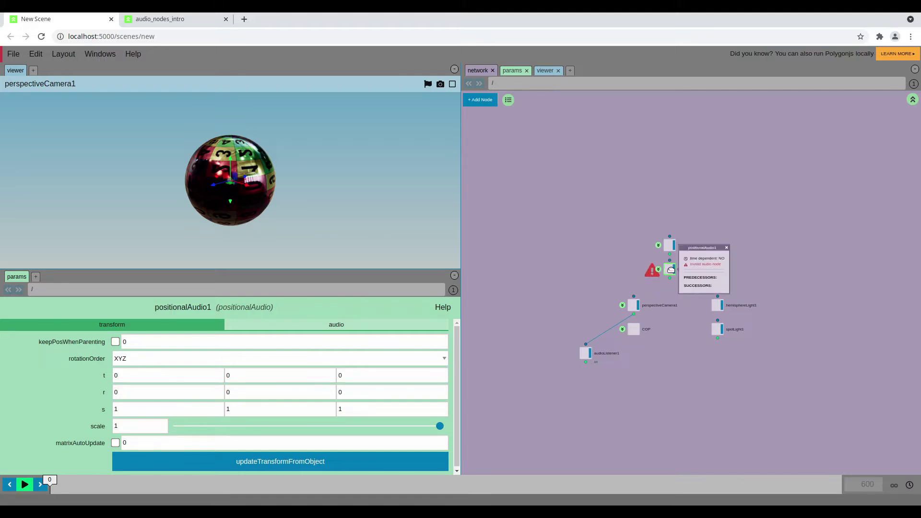
click(339, 324)
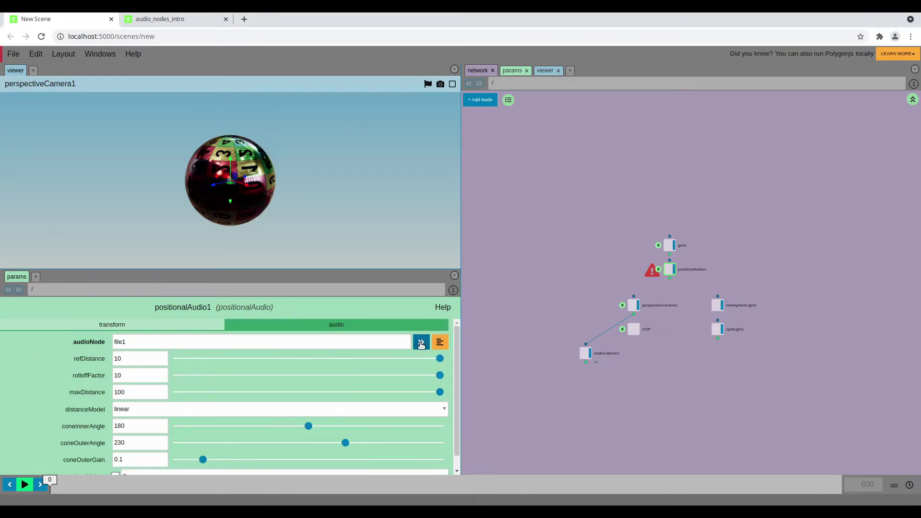
click(421, 344)
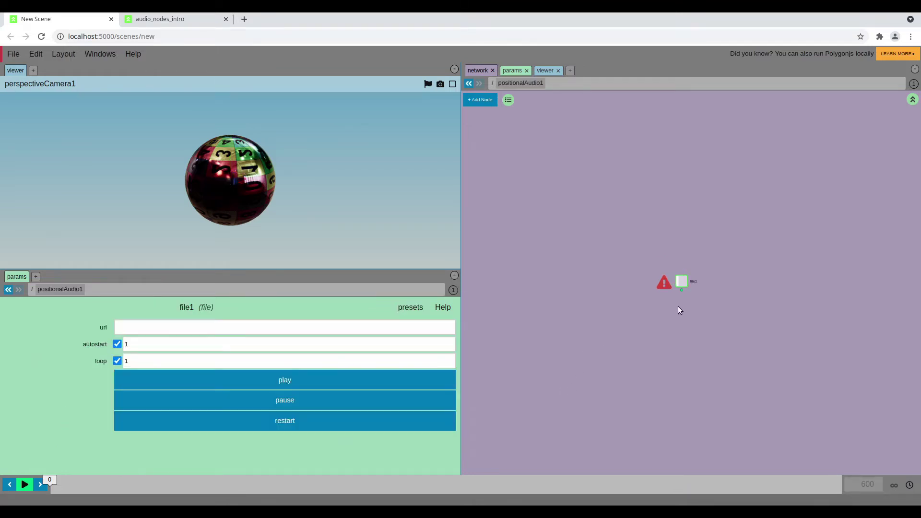
- Load the Ambient Mp3 preset into the file node inside positionalAudio1
drag(681, 280, 677, 289)
middle_click(677, 288)
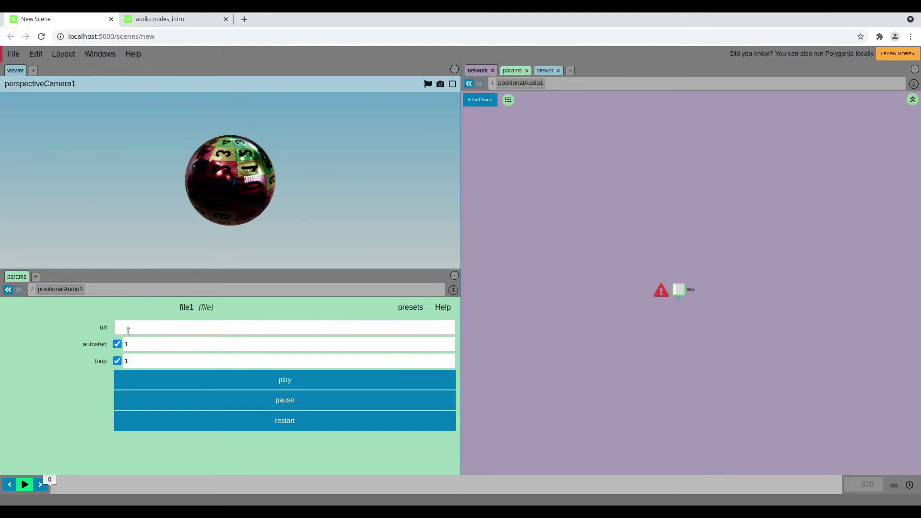
click(408, 308)
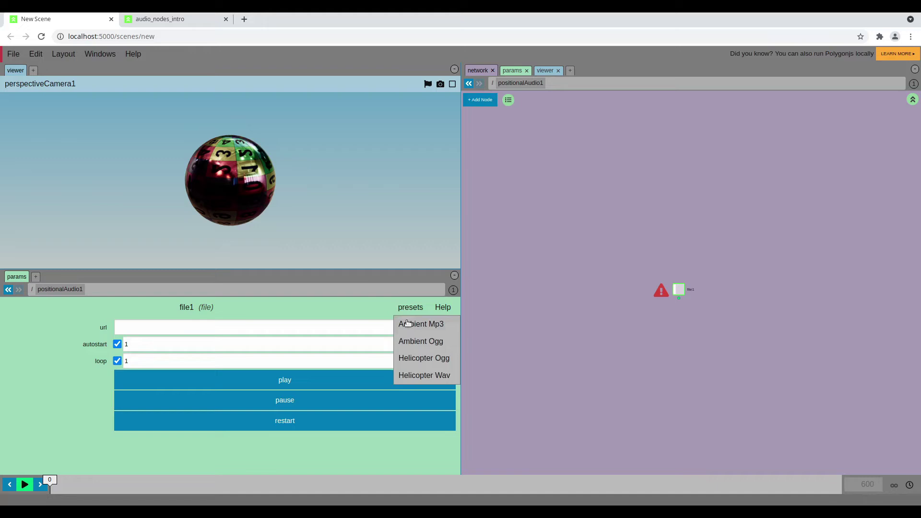
click(409, 325)
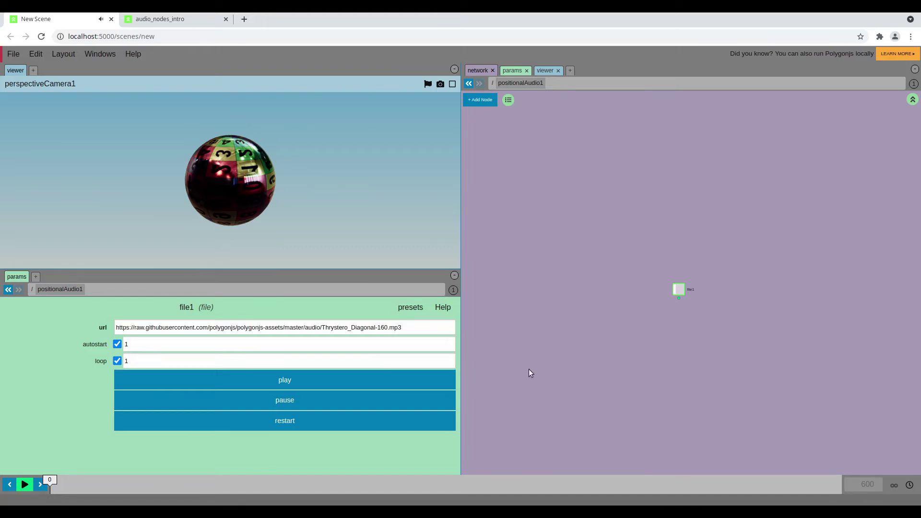
- Add a null node below the file node, connect the file node to it and rename it OUT
middle_drag(652, 358, 645, 343)
right_click(644, 343)
mouse_move(644, 344)
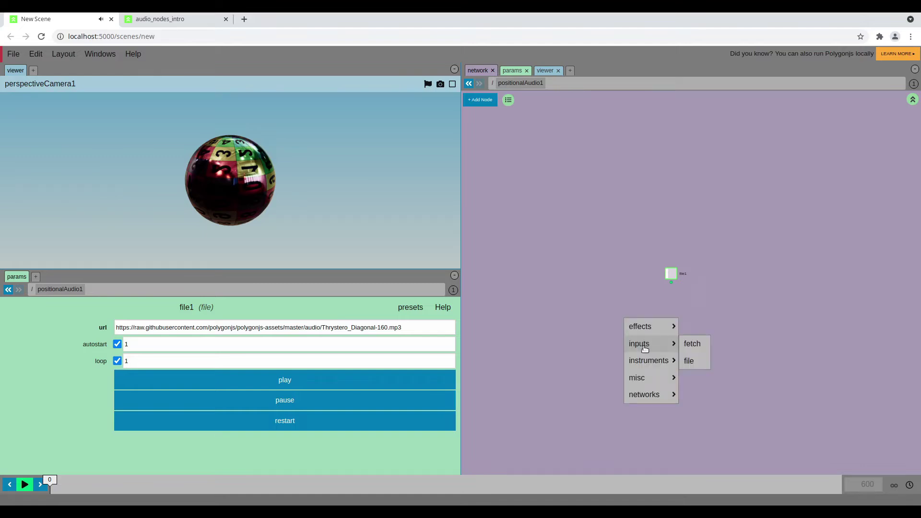
text(null)
key(Return)
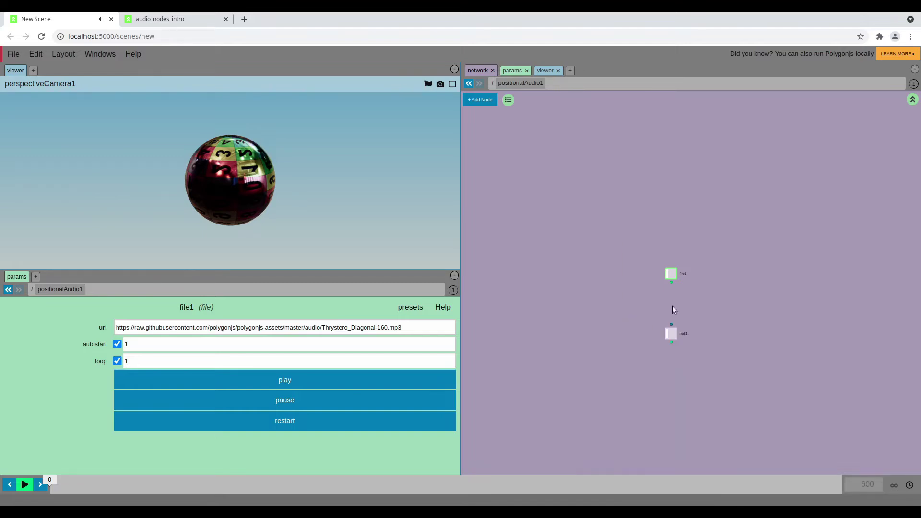
click(686, 332)
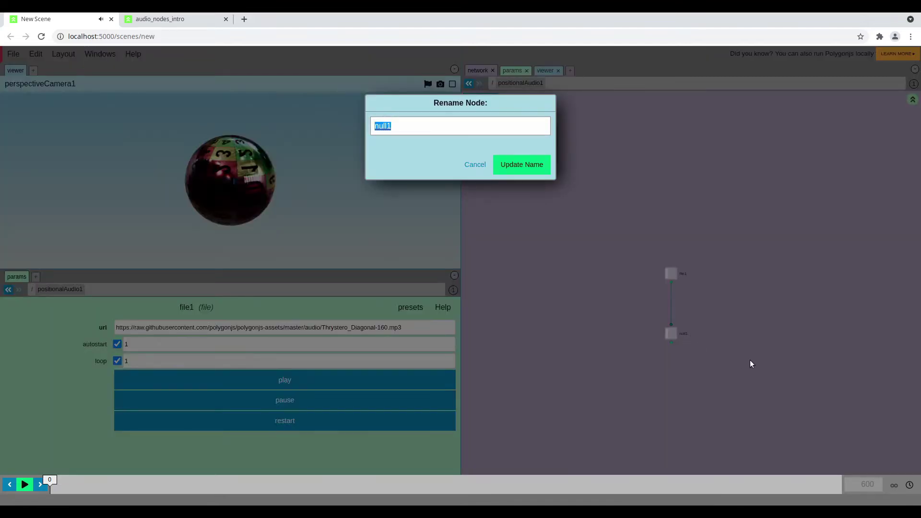
text(OUT)
key(Return)
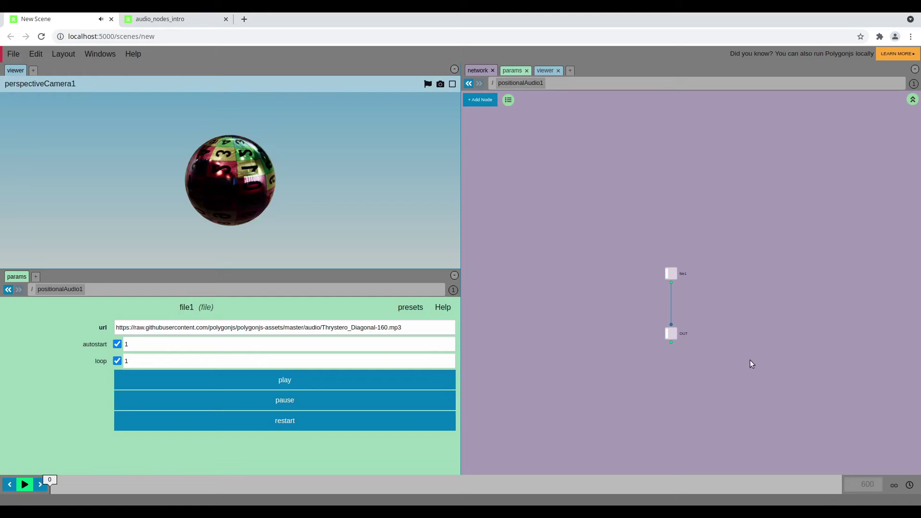
- Set the audioNode parameter of positionalAudio1 to the OUT node, using a relative path
click(522, 83)
click(537, 99)
drag(529, 109, 585, 157)
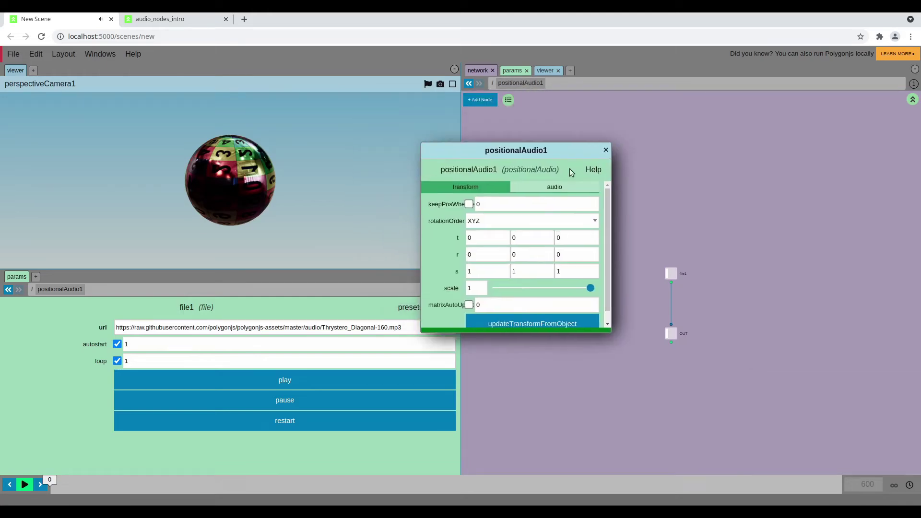
click(555, 187)
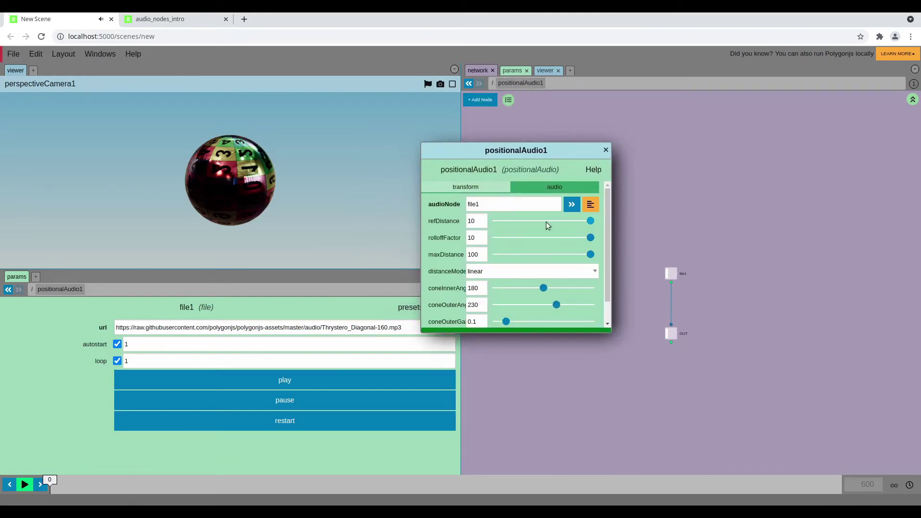
click(591, 205)
click(404, 142)
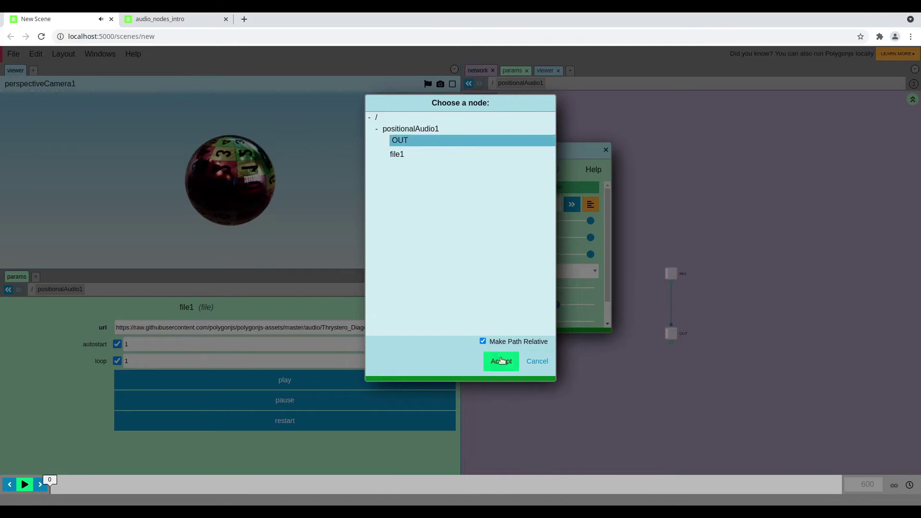
click(502, 360)
click(606, 150)
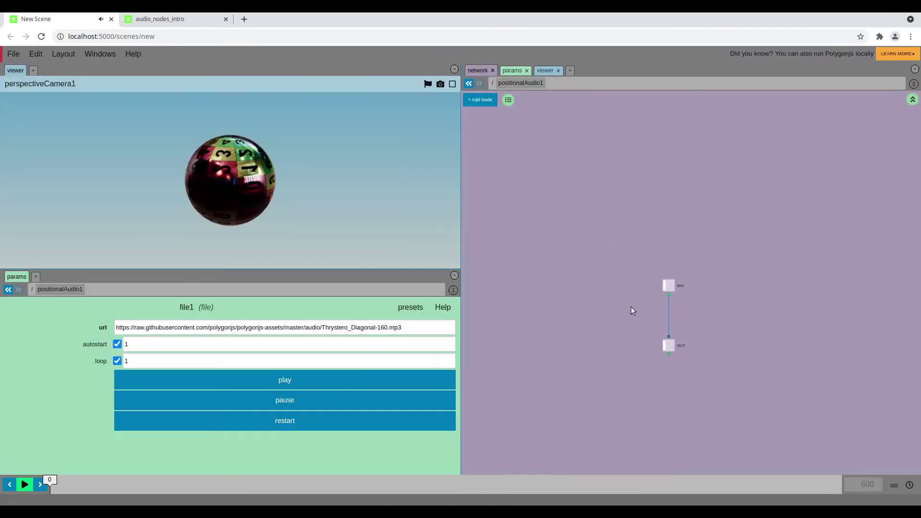
- Insert a reverb node on the connection between the file node and OUT
key(Tab)
text(rev)
click(679, 307)
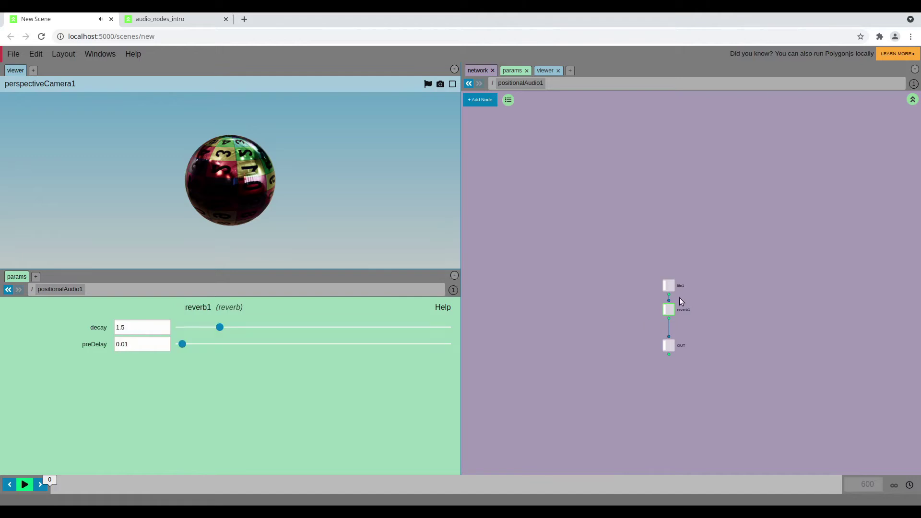
- Move the file node up and insert a pitchShift node between it and the reverb node
drag(669, 286, 669, 250)
key(Tab)
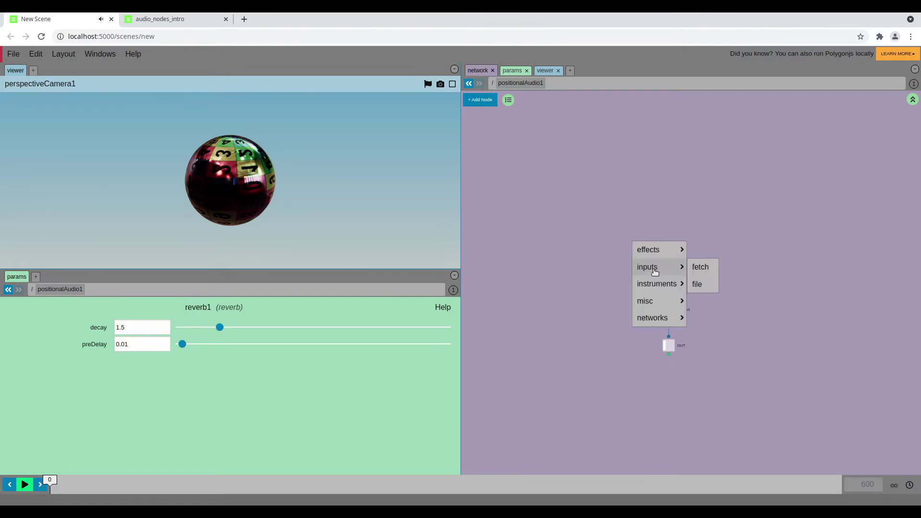
text(pit)
key(Return)
click(667, 285)
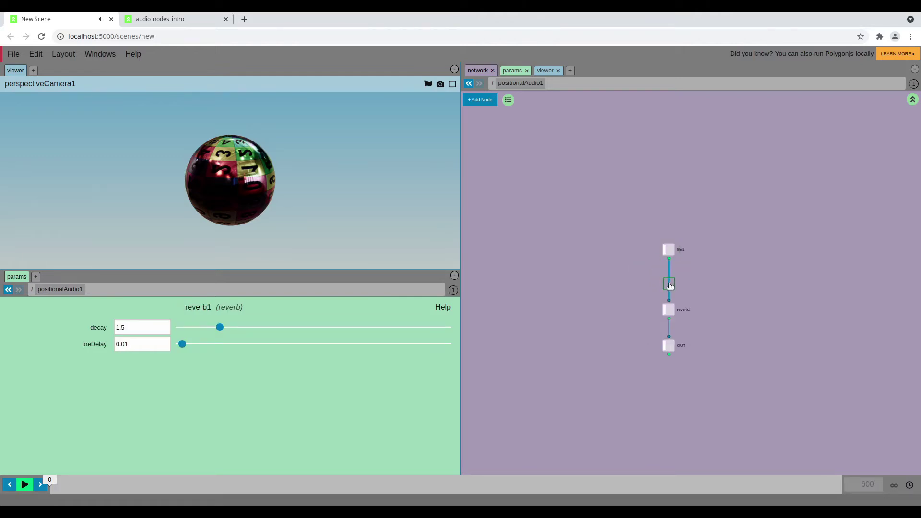
- Restart the file node's audio playback and set the reverb node's decay to about 1.9
click(672, 248)
click(288, 424)
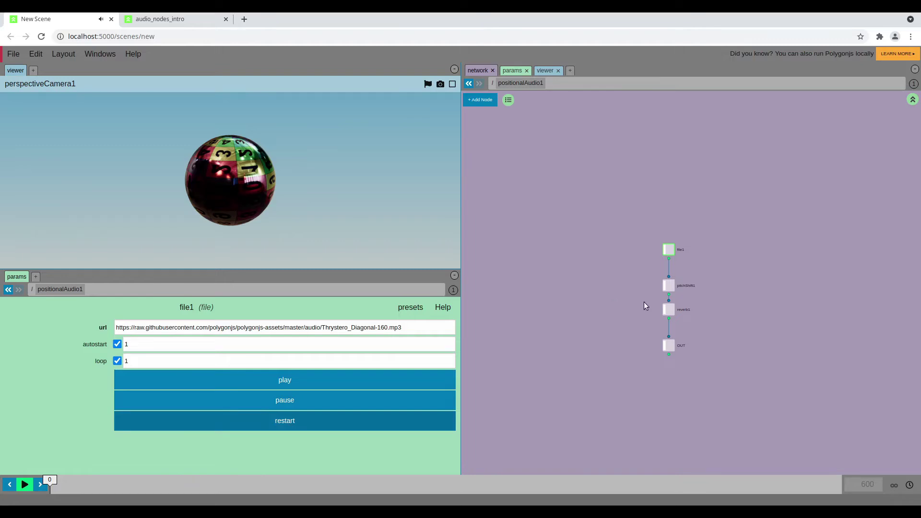
click(667, 309)
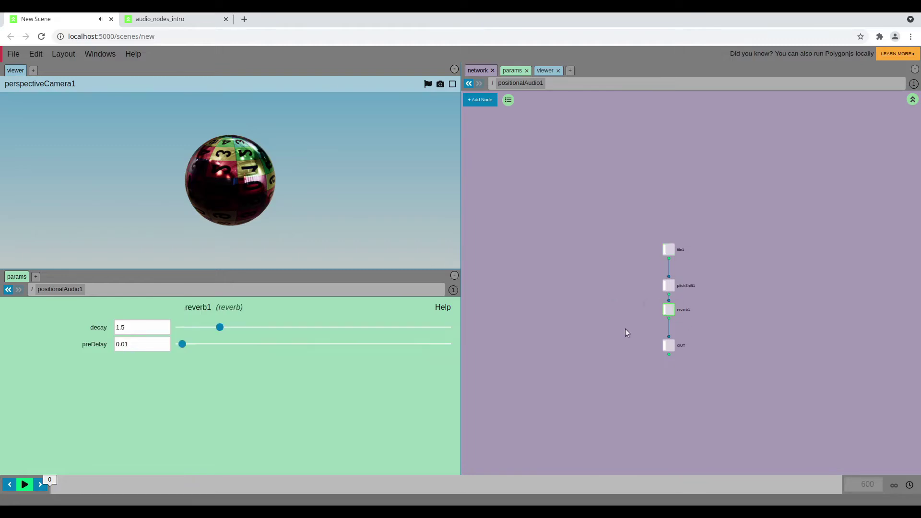
drag(313, 327, 353, 328)
click(231, 329)
- Add a Synth node beside the file chain and connect it to OUT in place of the reverb node
key(Tab)
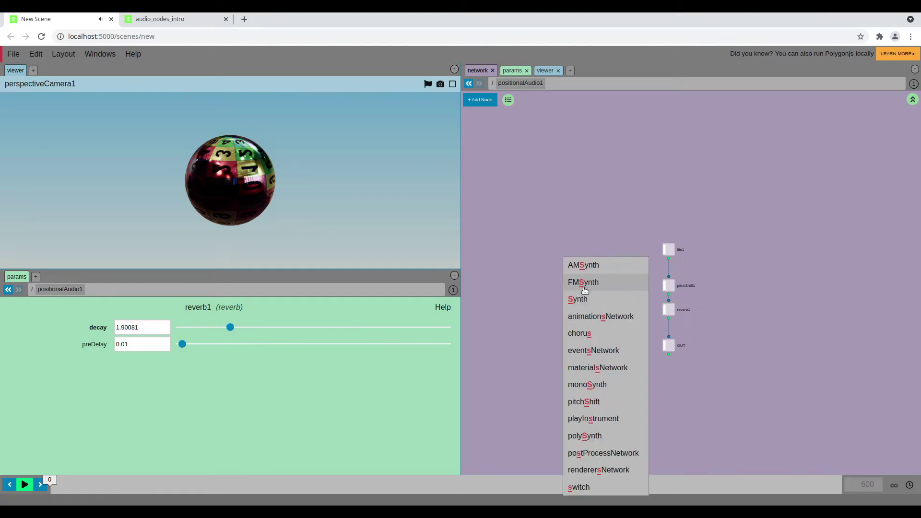
text(sy)
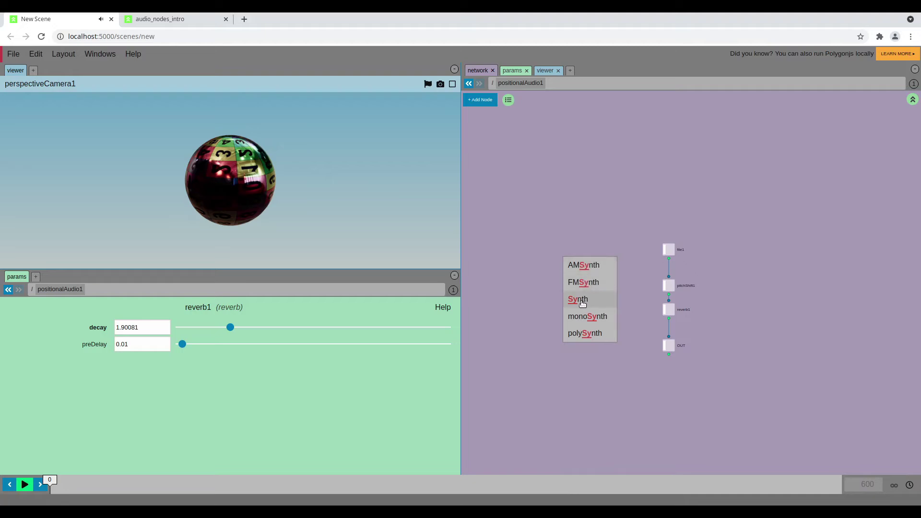
click(583, 303)
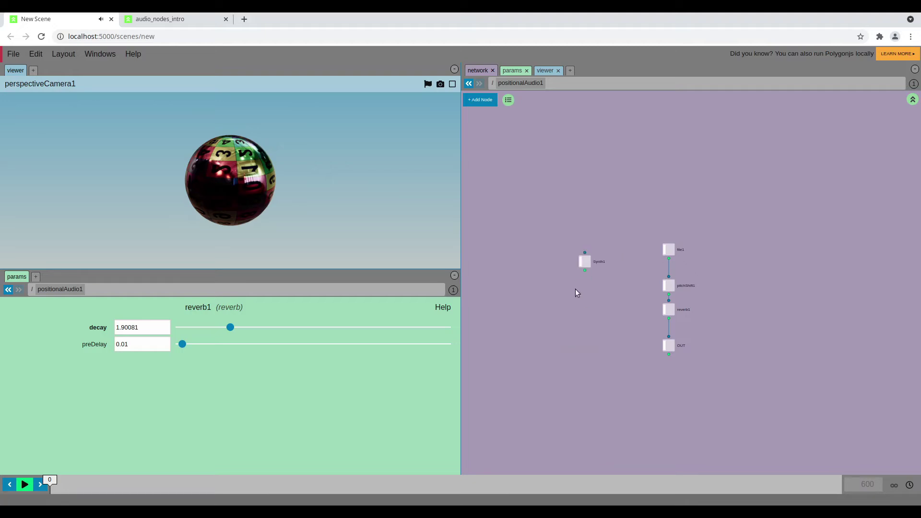
drag(626, 307, 607, 348)
- Check the error on the Synth node and add an enveloppe node above it
click(584, 259)
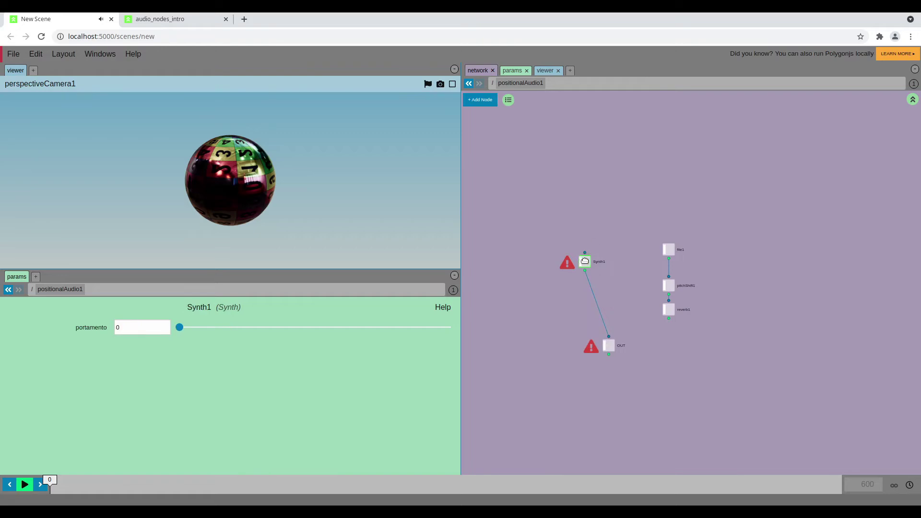
mouse_move(585, 259)
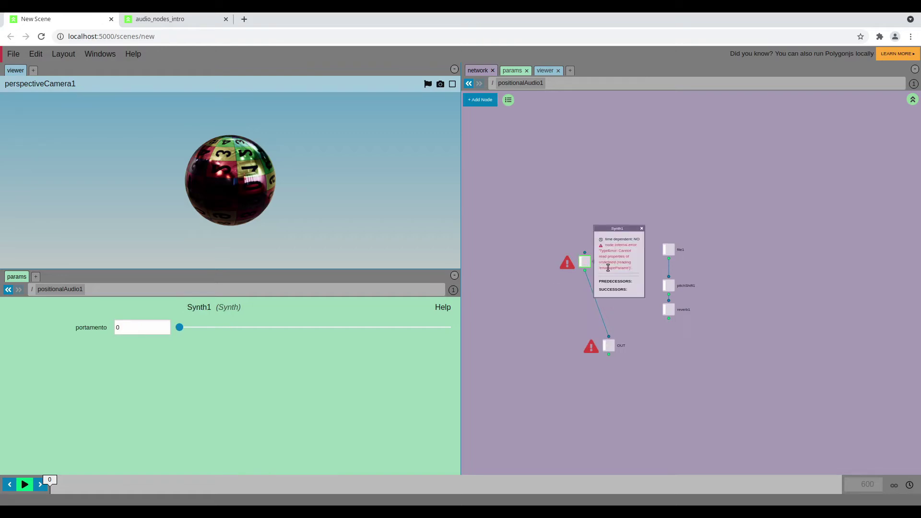
drag(590, 227, 590, 225)
key(Tab)
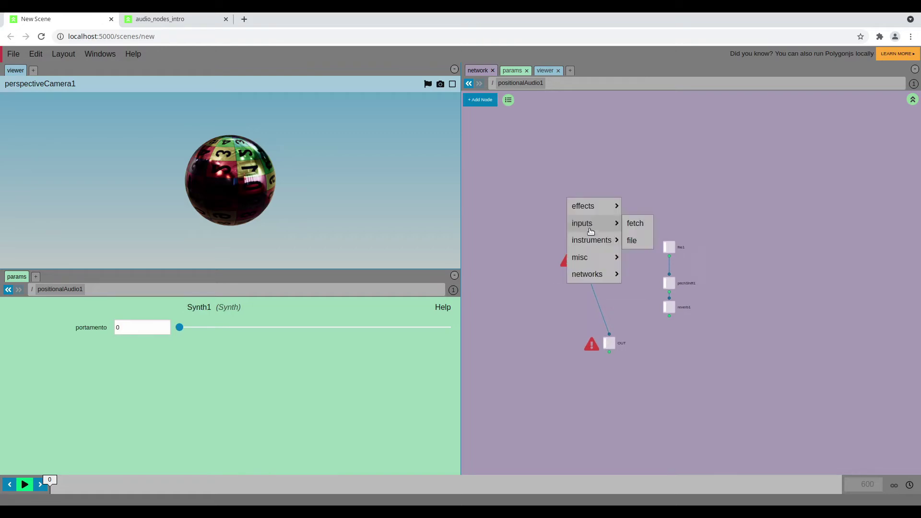
text(en)
click(588, 207)
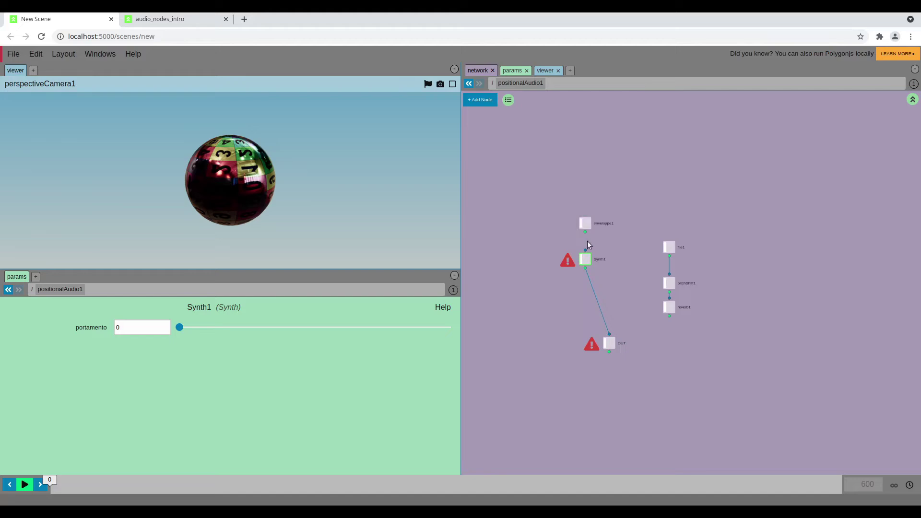
- Connect the enveloppe node to the Synth input and add a playInstrument node fed by the Synth
drag(586, 233, 594, 260)
drag(578, 298, 583, 295)
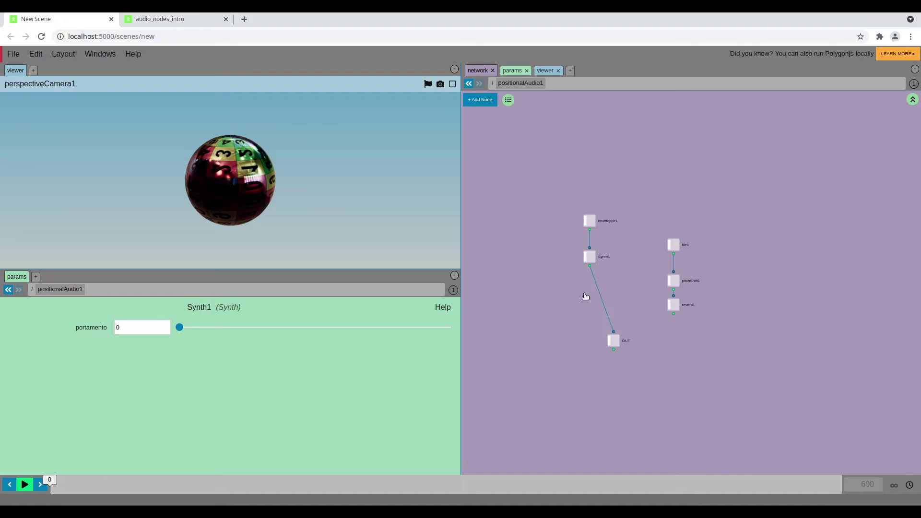
key(Tab)
text(pl)
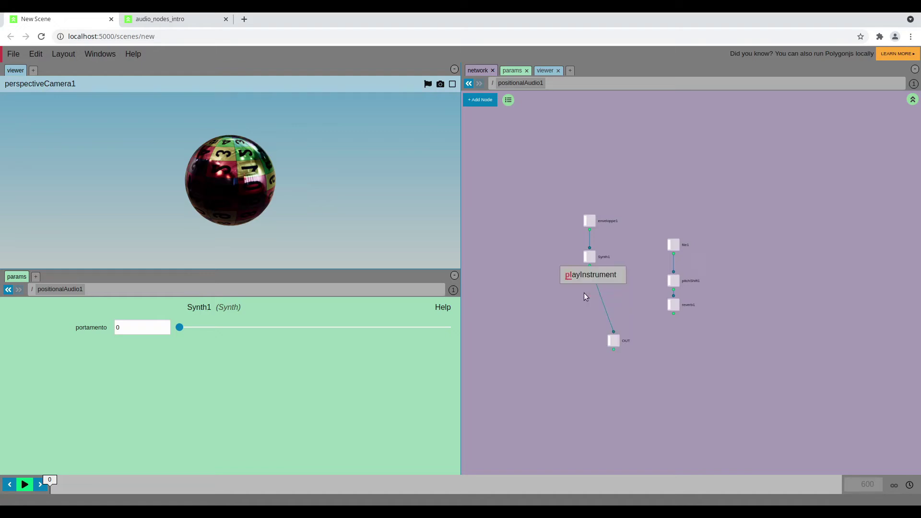
click(586, 281)
click(567, 327)
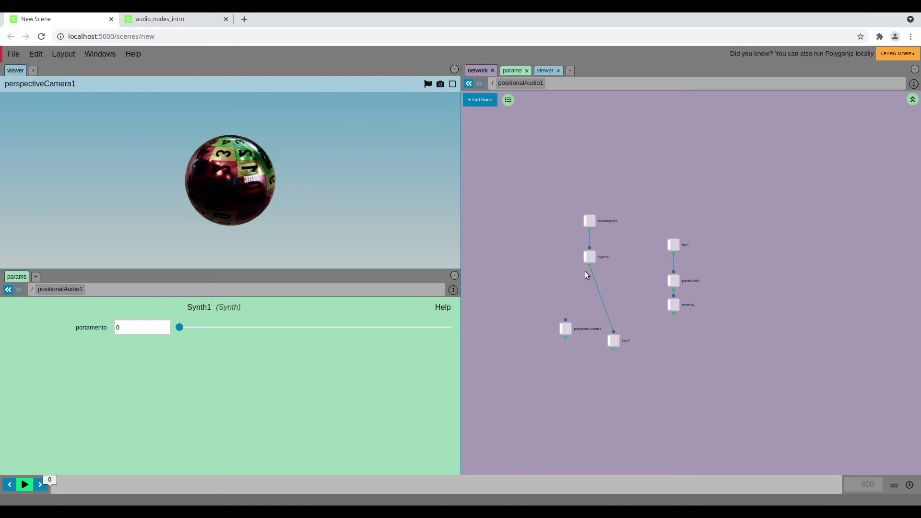
drag(570, 318, 566, 320)
click(565, 328)
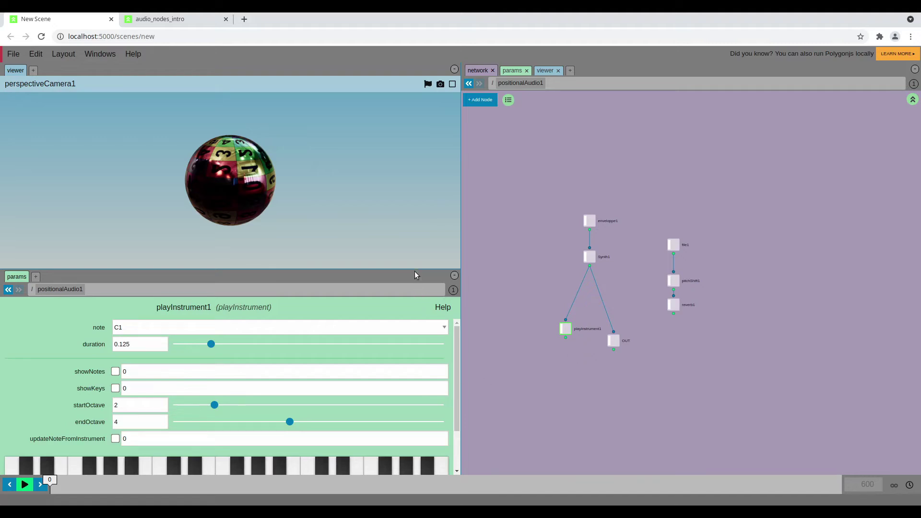
- Enlarge the playInstrument parameter area and switch the workspace to the Params Right layout
drag(415, 271, 415, 219)
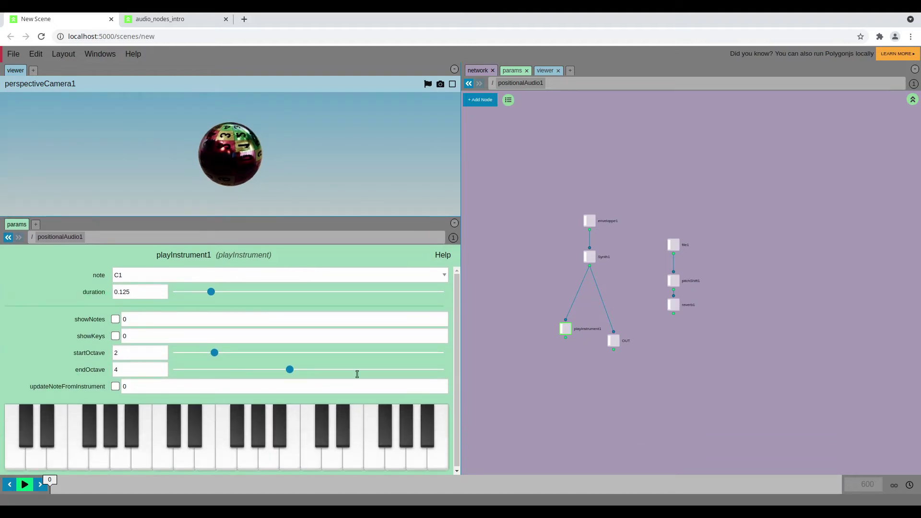
click(66, 54)
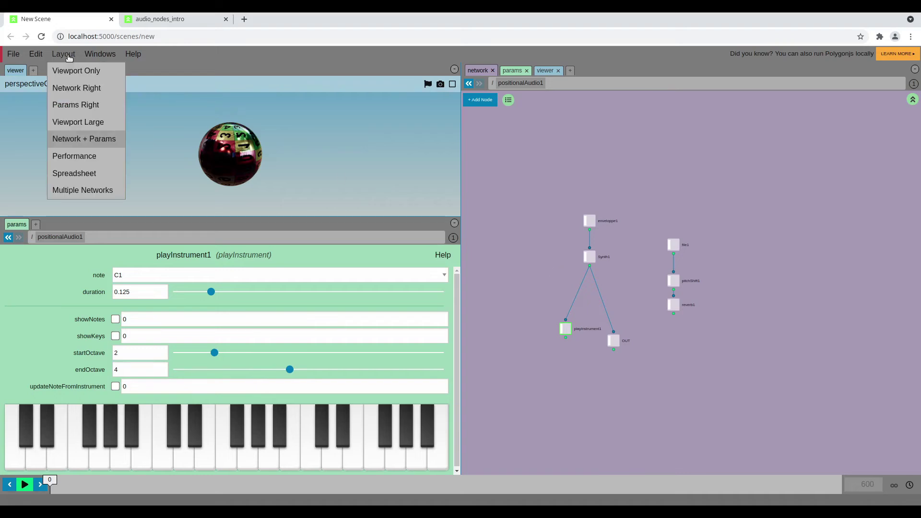
click(77, 106)
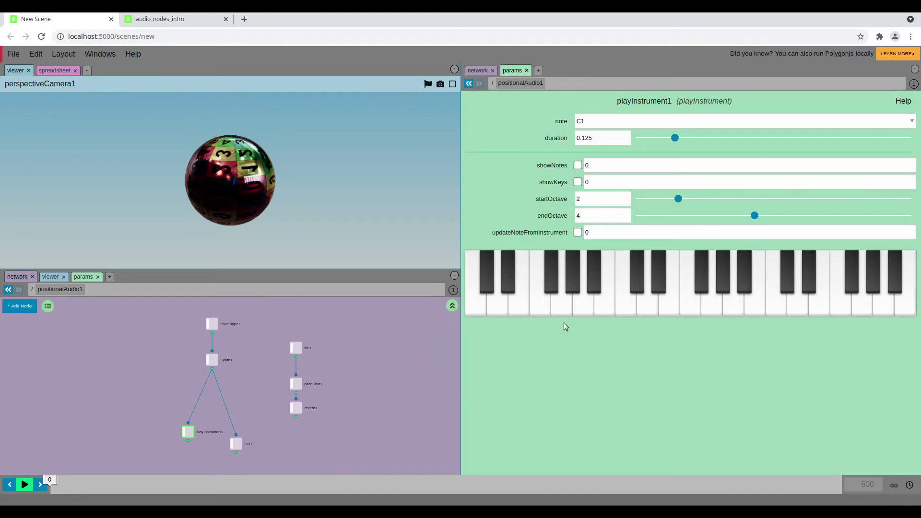
- Play several white keys across the playInstrument keyboard to hear the synth
click(583, 309)
click(648, 309)
click(777, 309)
click(821, 309)
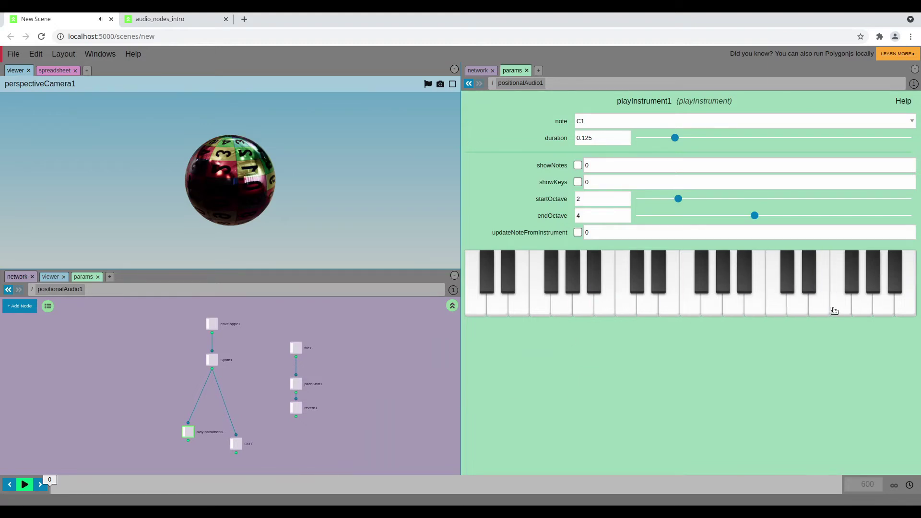
click(713, 311)
click(691, 312)
click(541, 309)
- Insert a reverb node between the Synth and playInstrument nodes and test it with two notes
drag(207, 430, 207, 418)
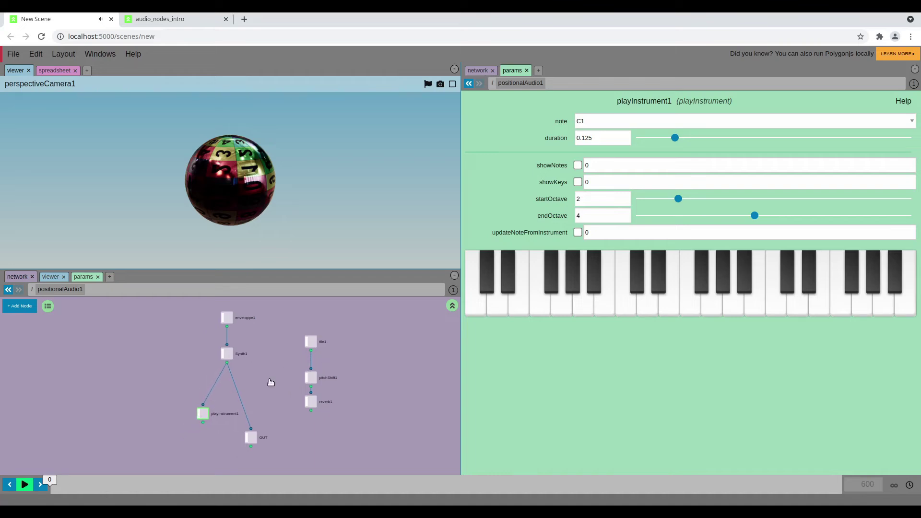
key(Tab)
text(rev)
key(Return)
click(626, 307)
click(756, 310)
- Widen the playInstrument keyboard by setting startOctave to 1 and endOctave to 8
drag(758, 218, 832, 216)
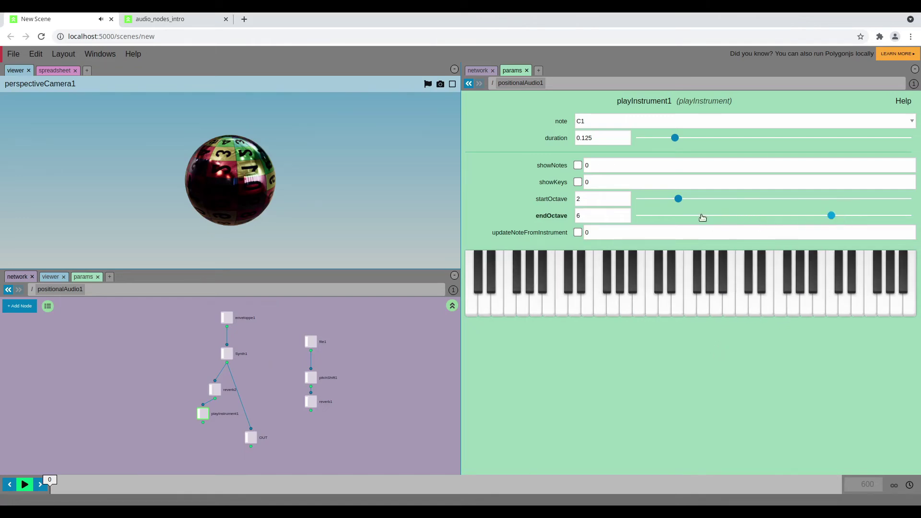
drag(678, 198, 643, 200)
drag(832, 216, 907, 216)
- Play notes at the high and low ends of the extended keyboard
click(885, 308)
click(896, 311)
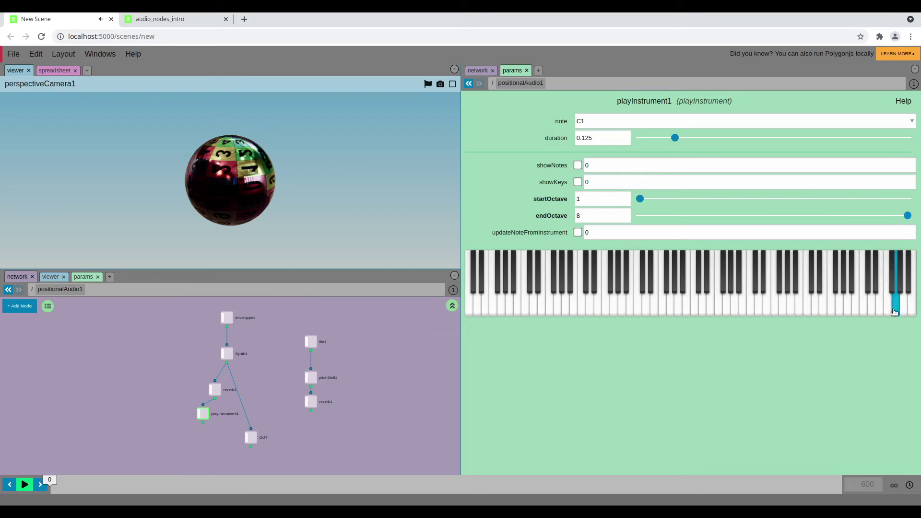
click(882, 311)
click(522, 309)
click(489, 309)
click(559, 310)
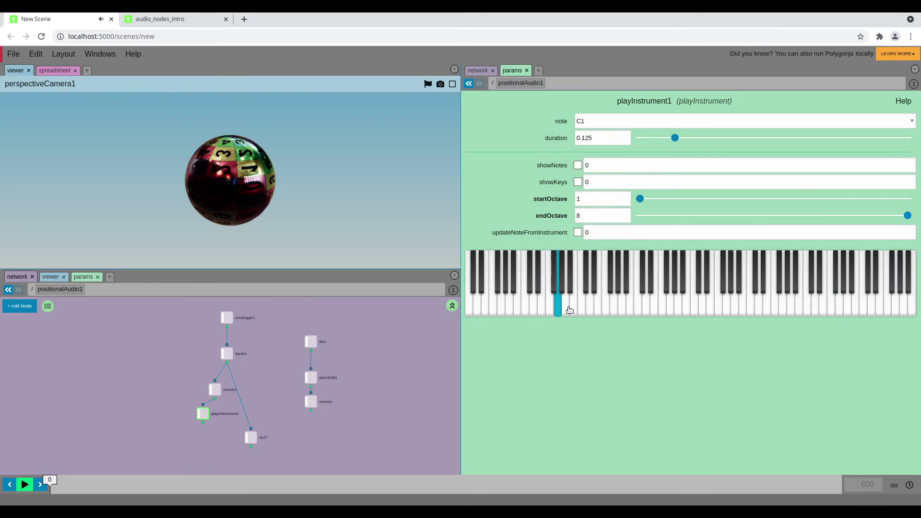
click(573, 309)
click(541, 310)
click(509, 309)
click(574, 302)
- Reset startOctave to 2 and endOctave to 4 and play two notes on the keyboard
ctrl+middle_click(609, 199)
ctrl+middle_click(617, 216)
click(691, 307)
click(820, 307)
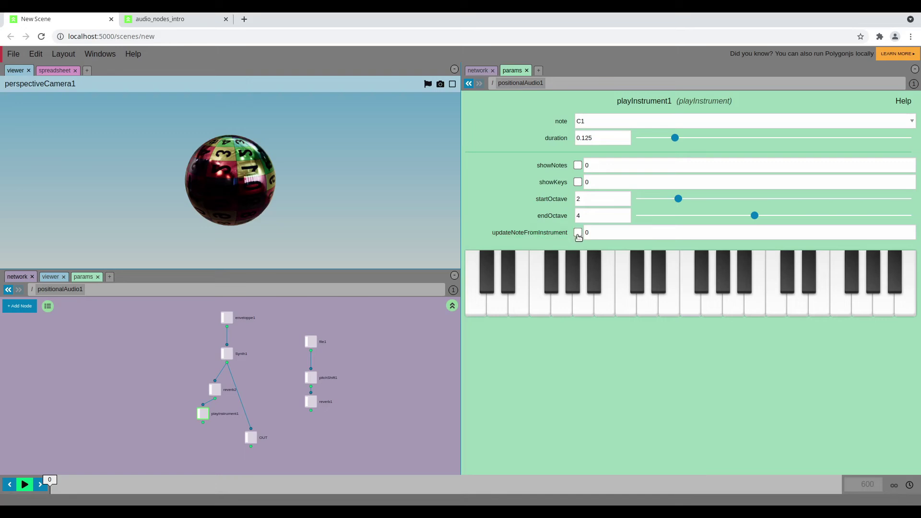
- Enable updateNoteFromInstrument on playInstrument and play several keys, ending on note B3
click(528, 235)
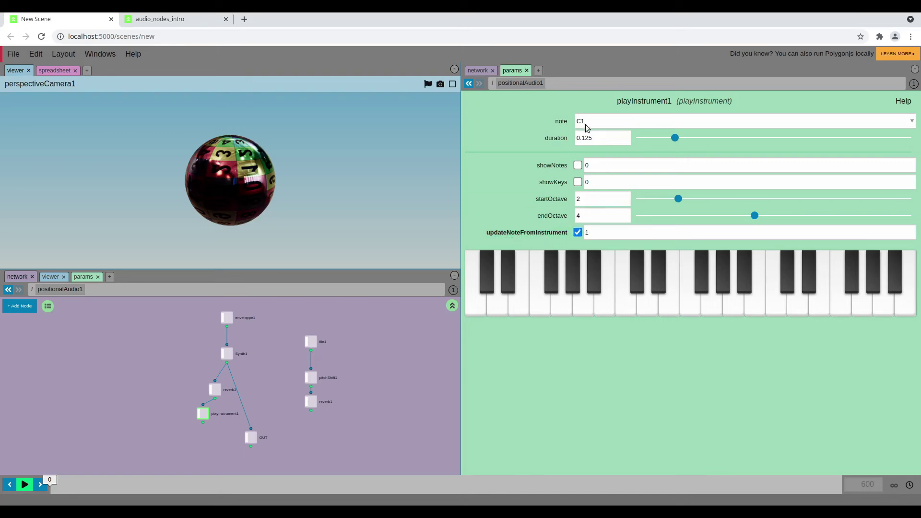
click(577, 298)
drag(631, 293, 783, 301)
drag(574, 288, 649, 302)
click(745, 305)
- Return to the scene's root level, add an eventsNetwork node beside positionalAudio1 and enter it
middle_drag(271, 390, 269, 376)
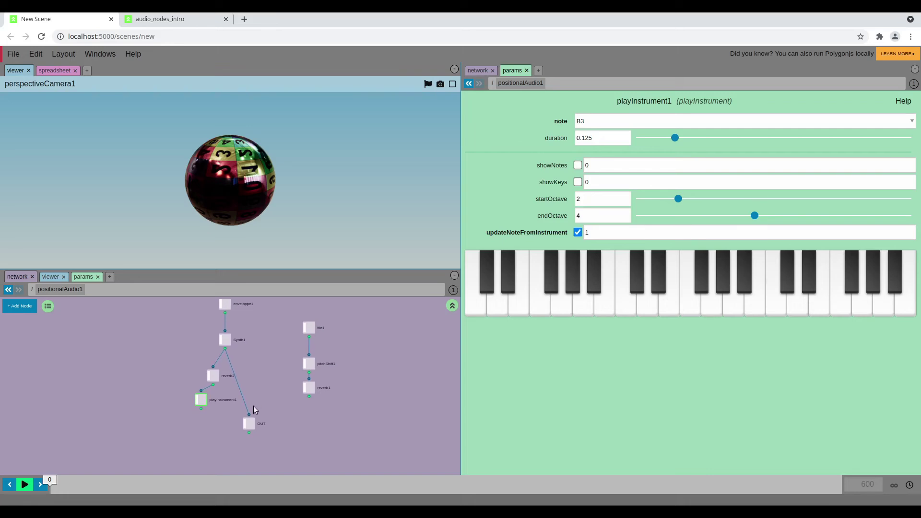
middle_drag(266, 396, 264, 402)
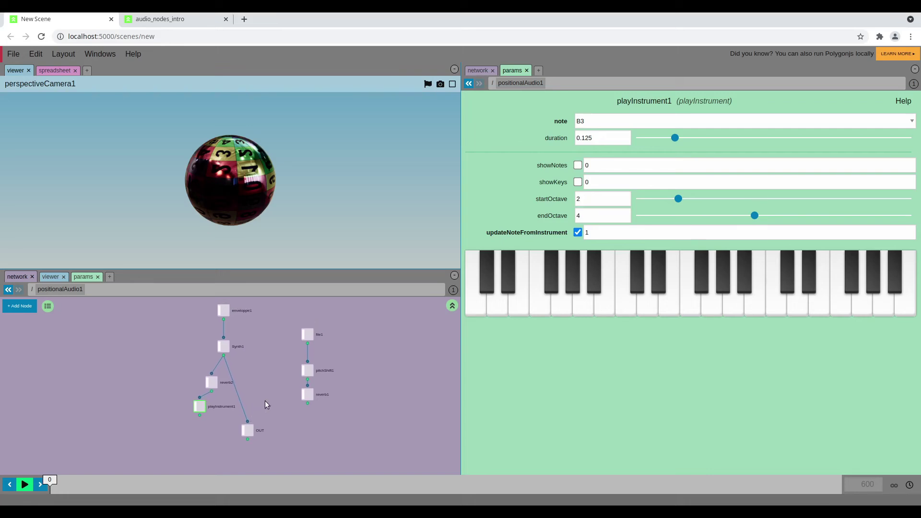
key(u)
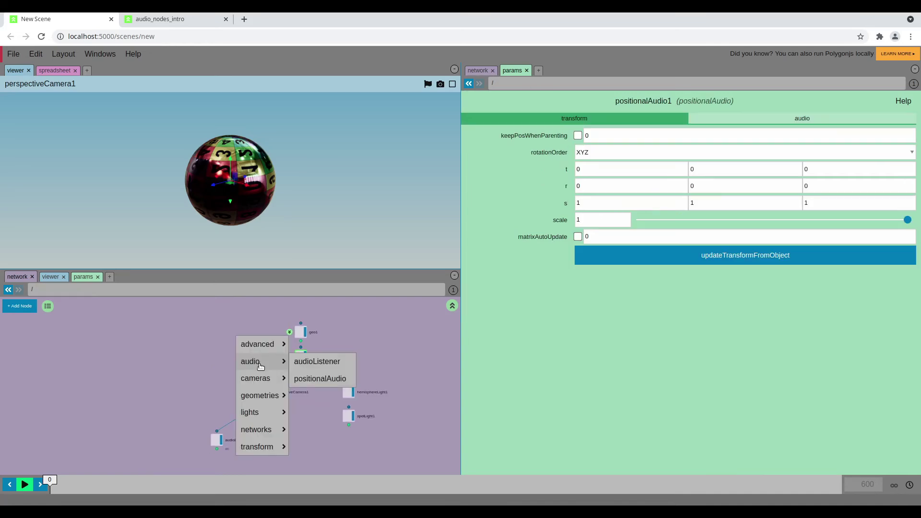
text(ev)
click(260, 348)
click(264, 356)
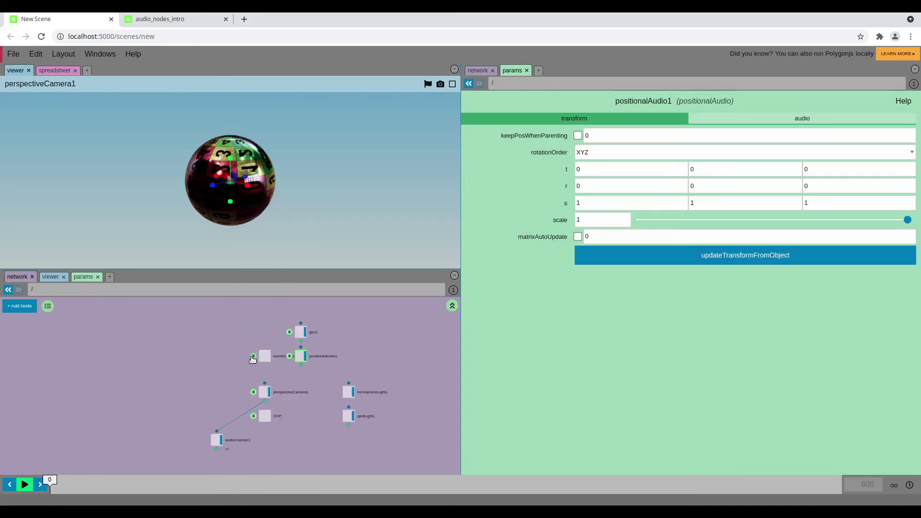
double_click(254, 359)
- Add raycast and mouse nodes and connect the mouse node's mousemove output to the raycast trigger
key(Tab)
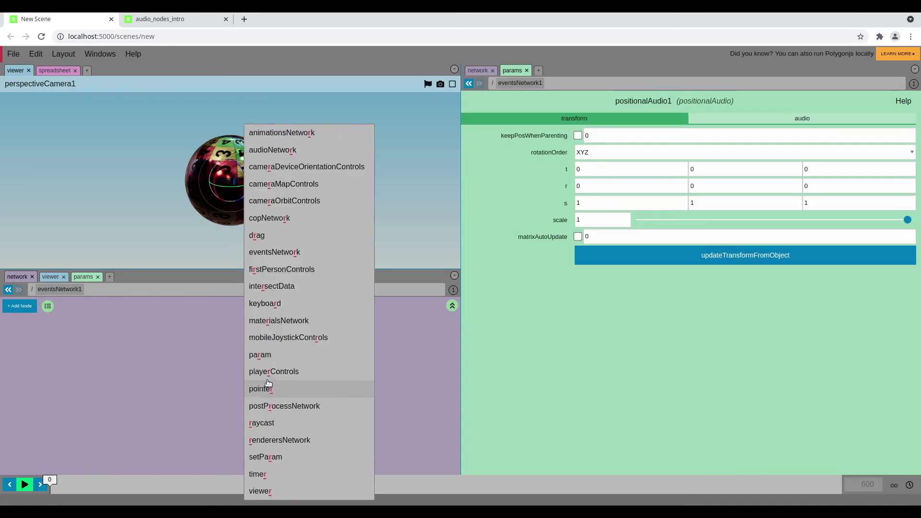
text(ra)
click(262, 446)
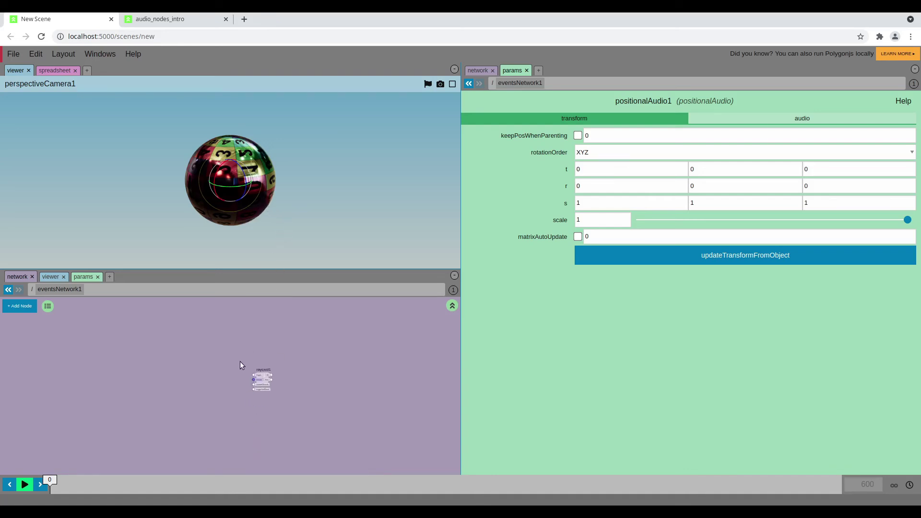
key(Tab)
text(mou)
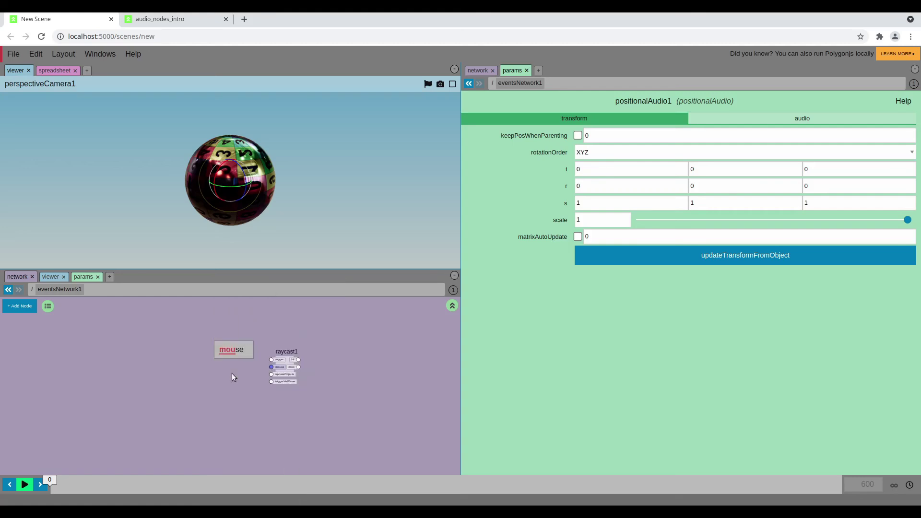
click(232, 350)
scroll(235, 415, up, 2)
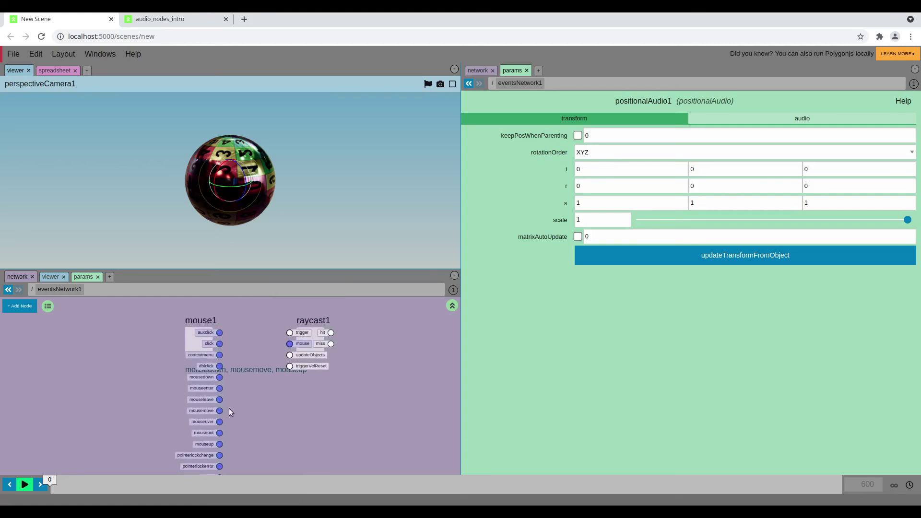
drag(220, 410, 289, 333)
- Add a viewer node and connect the raycast's hit output to setCss and its miss output to unSetCss
drag(366, 396, 243, 417)
key(Tab)
text(vi)
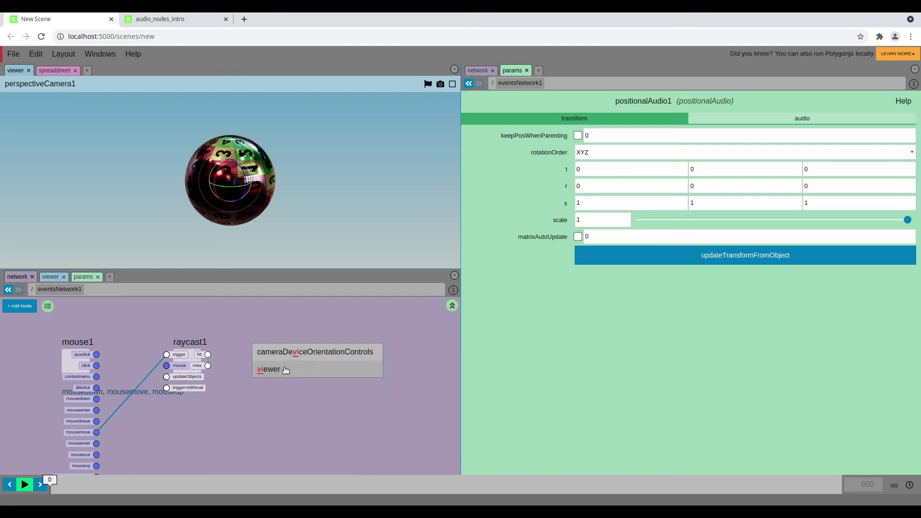
click(281, 369)
mouse_move(207, 355)
mouse_down()
mouse_move(278, 355)
mouse_move(240, 370)
mouse_move(209, 366)
mouse_up()
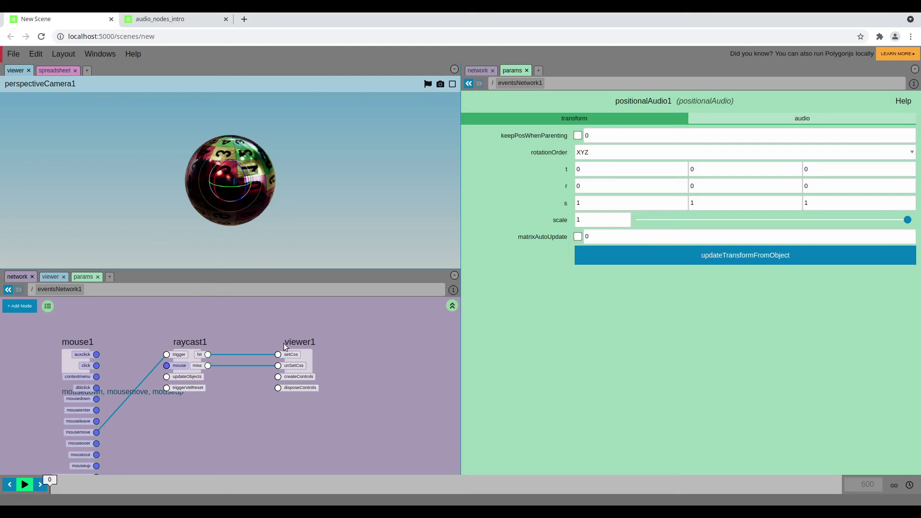
drag(303, 360, 332, 360)
- Add an audio node below the viewer node and connect the raycast's hit output to its play input
drag(281, 418, 281, 390)
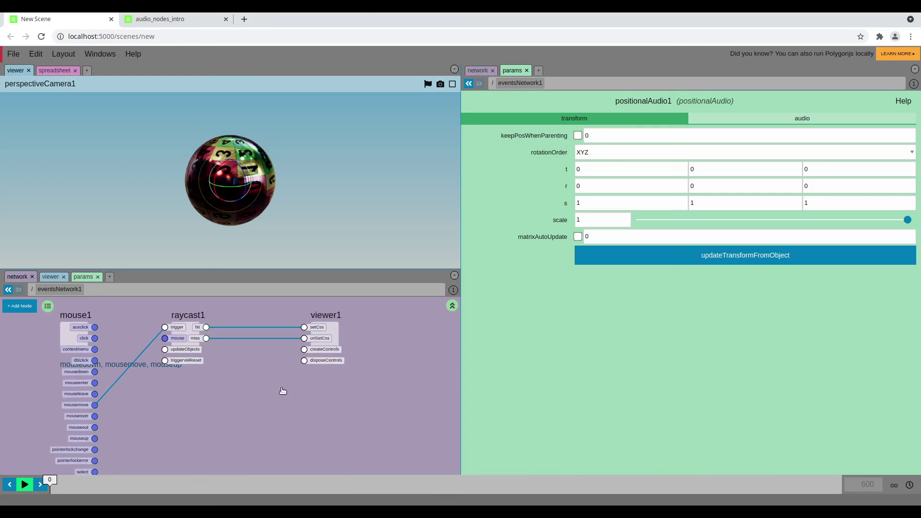
key(Tab)
text(au)
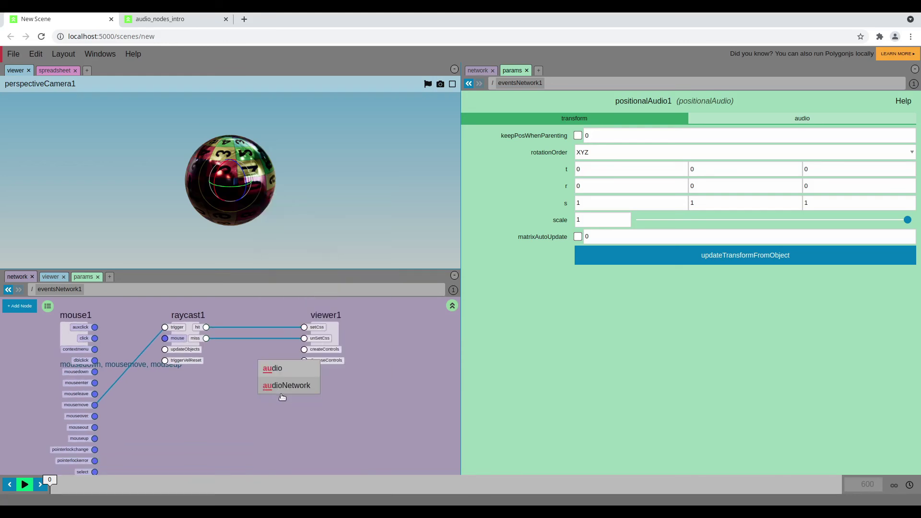
click(282, 369)
click(324, 393)
drag(324, 398, 305, 412)
click(324, 426)
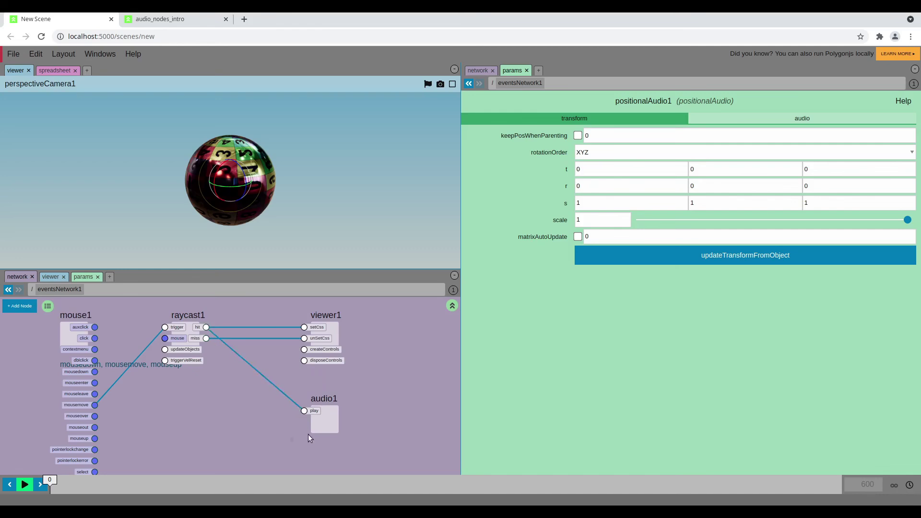
- Set the audio node's audio parameter to the OUT node inside positionalAudio1, with a relative path
click(317, 426)
click(908, 121)
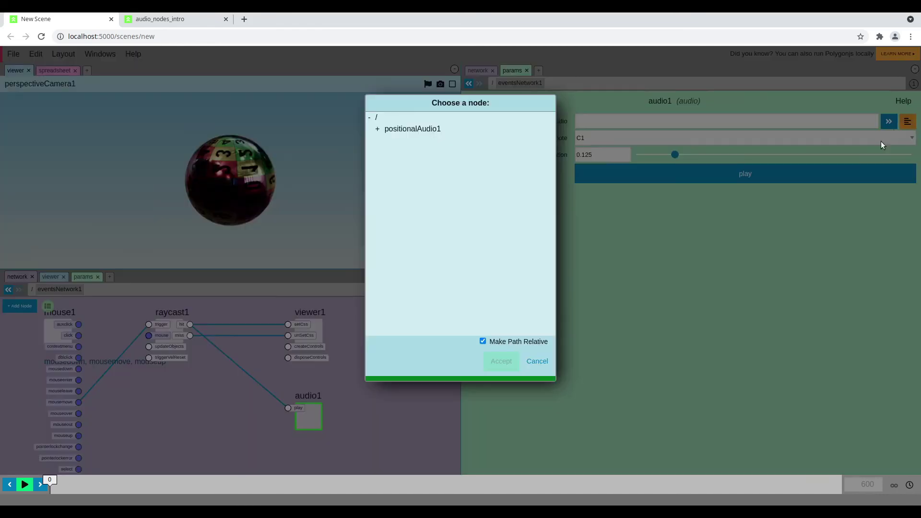
click(377, 129)
click(398, 141)
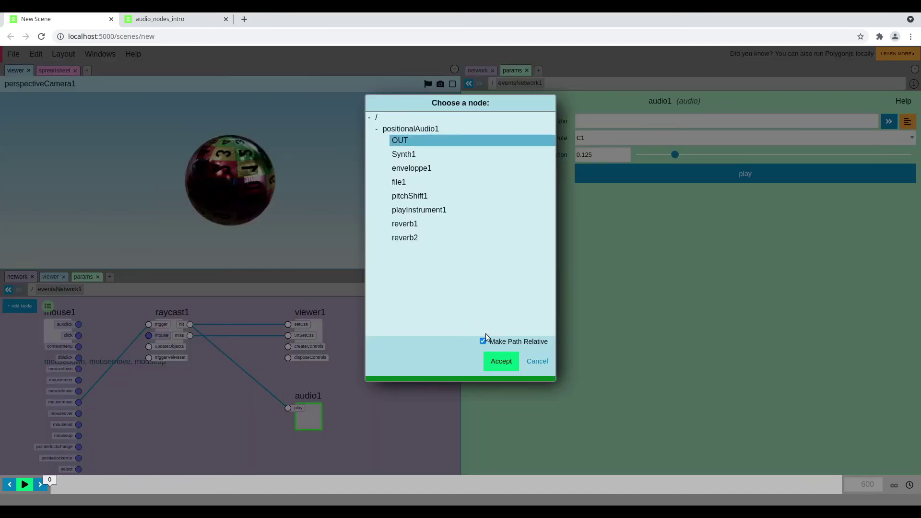
click(500, 362)
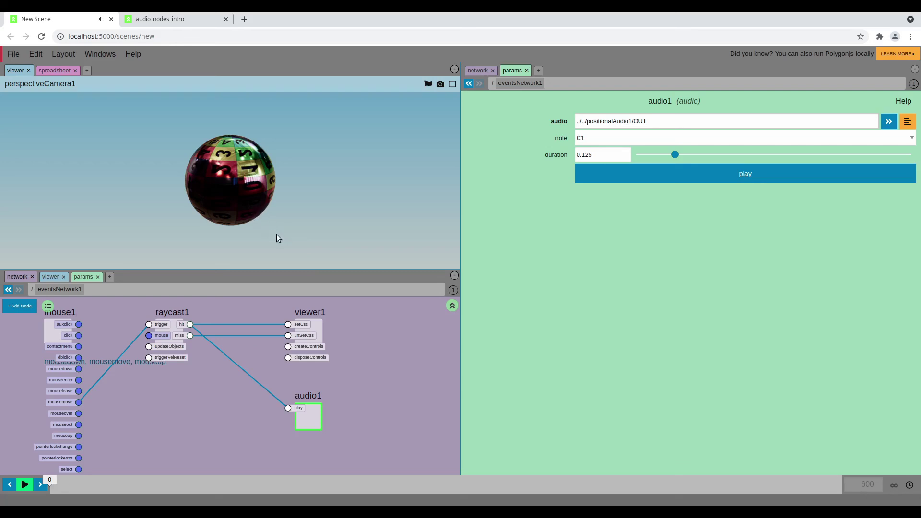
- Jump to the referenced positionalAudio1 network and play G4 on the playInstrument keyboard
click(889, 124)
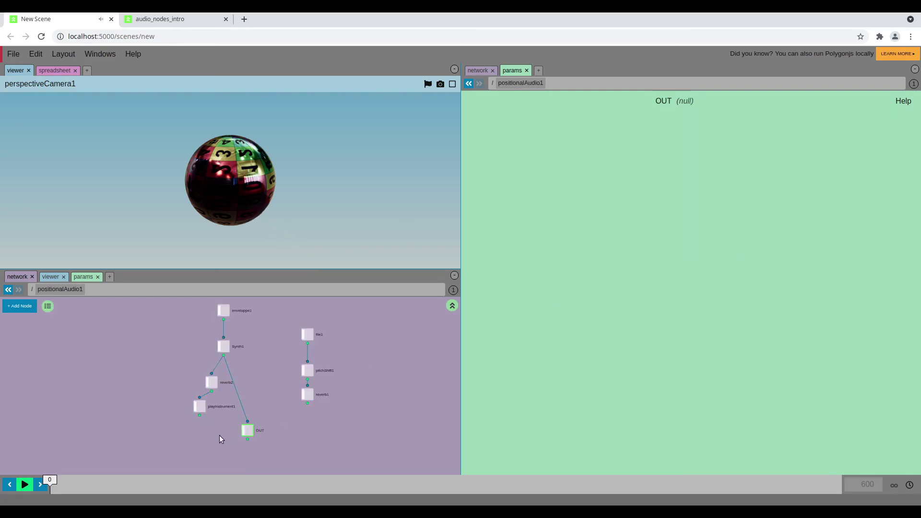
click(200, 407)
click(860, 311)
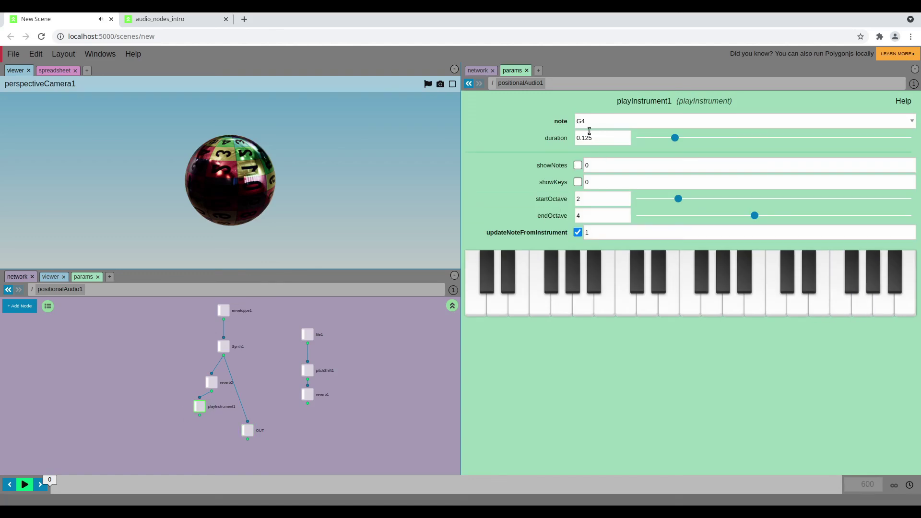
- Go back to the audio node in the events network, set its note to G4 and play it
click(468, 83)
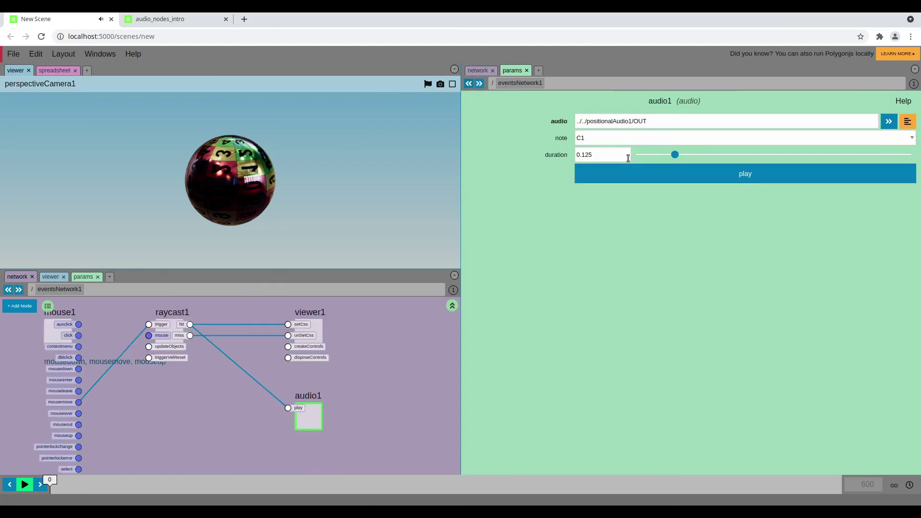
click(638, 138)
key(g)
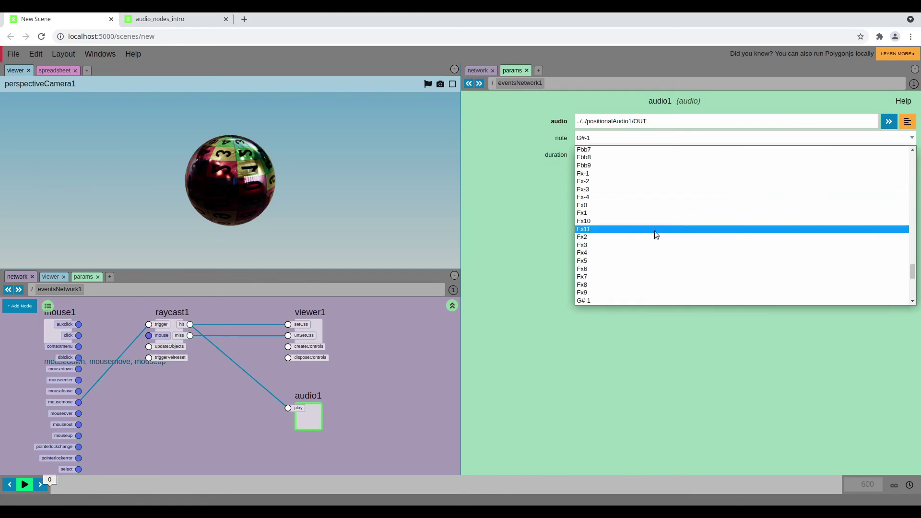
scroll(652, 261, down, 3)
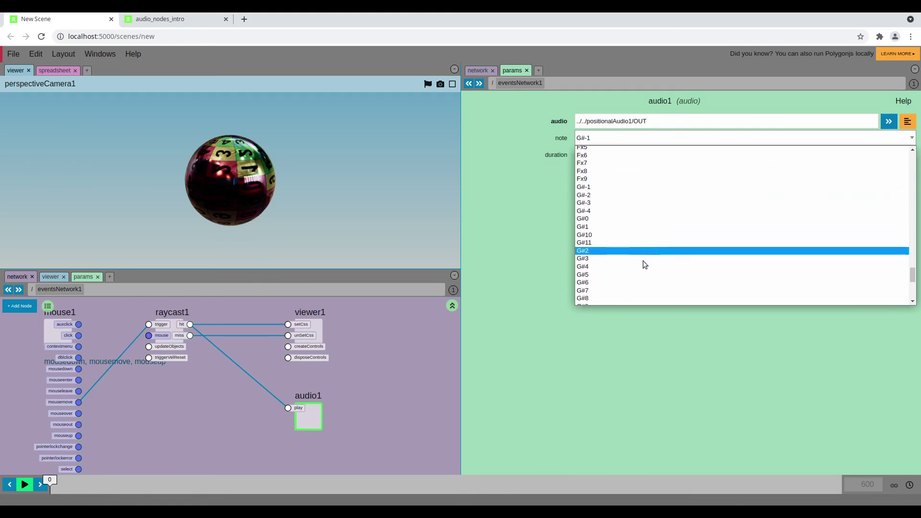
scroll(630, 264, down, 3)
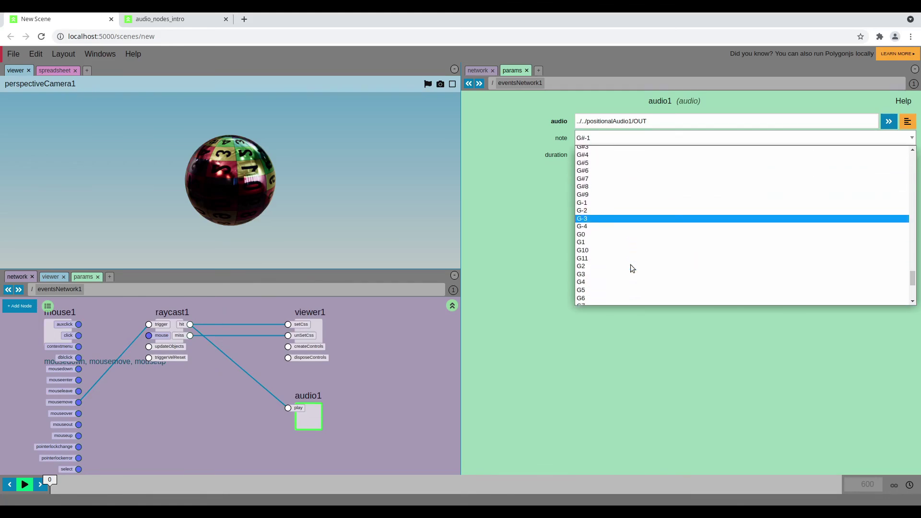
scroll(630, 264, down, 1)
click(626, 264)
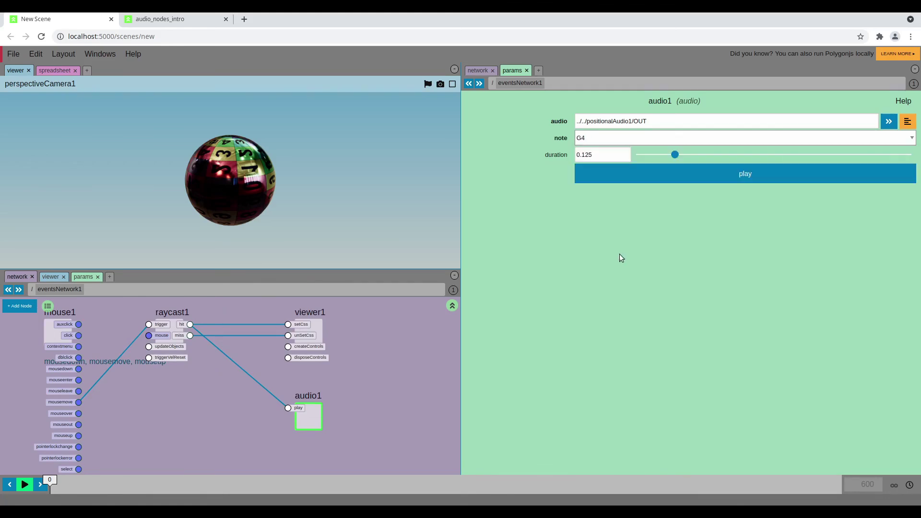
click(684, 177)
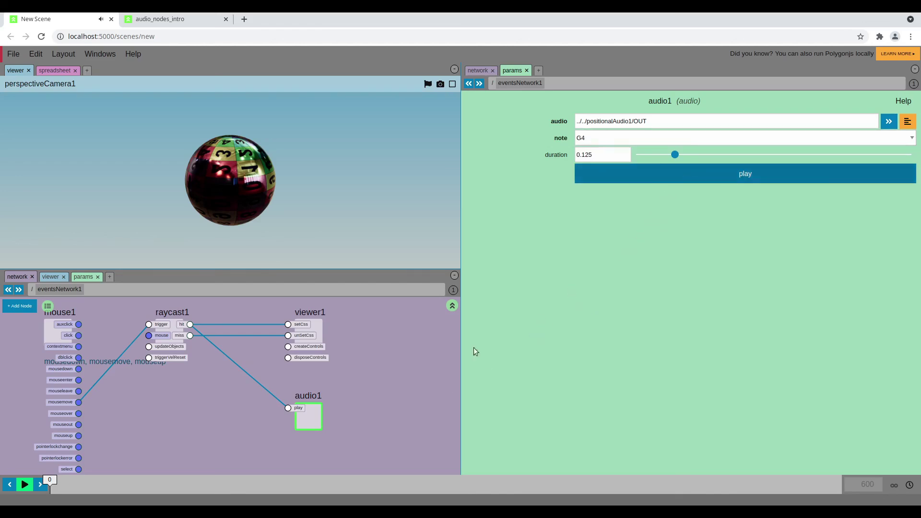